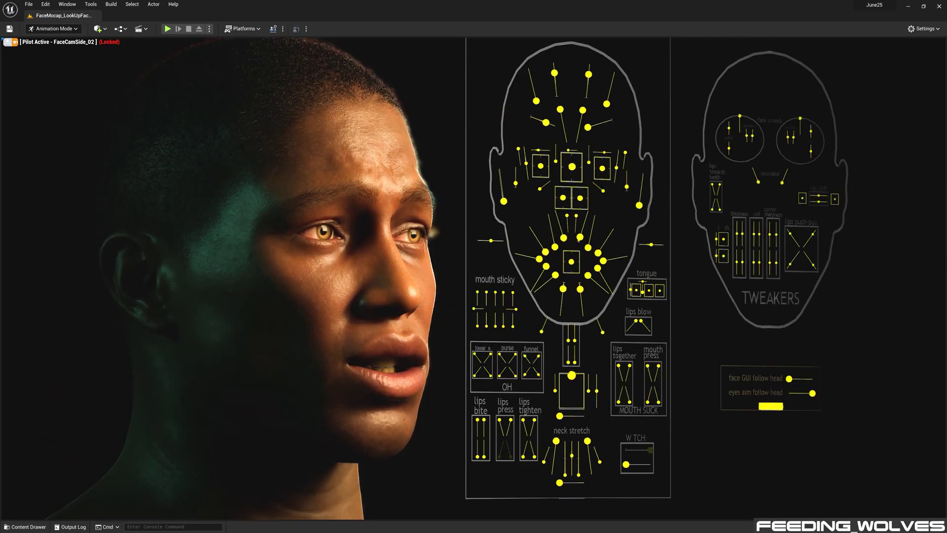
- Select Enzo's eye, nose and neck stretch face-board controls to see their close-up camera previews
click(532, 148)
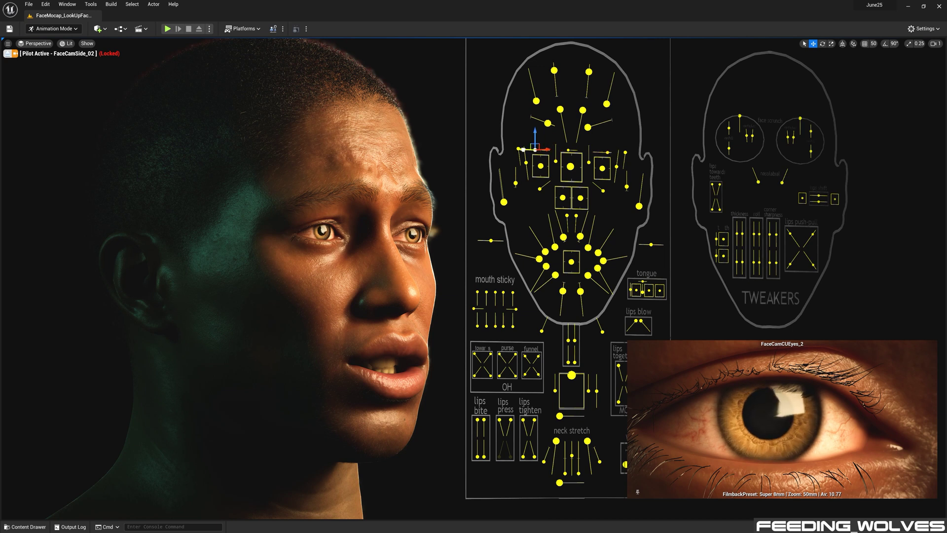
click(651, 244)
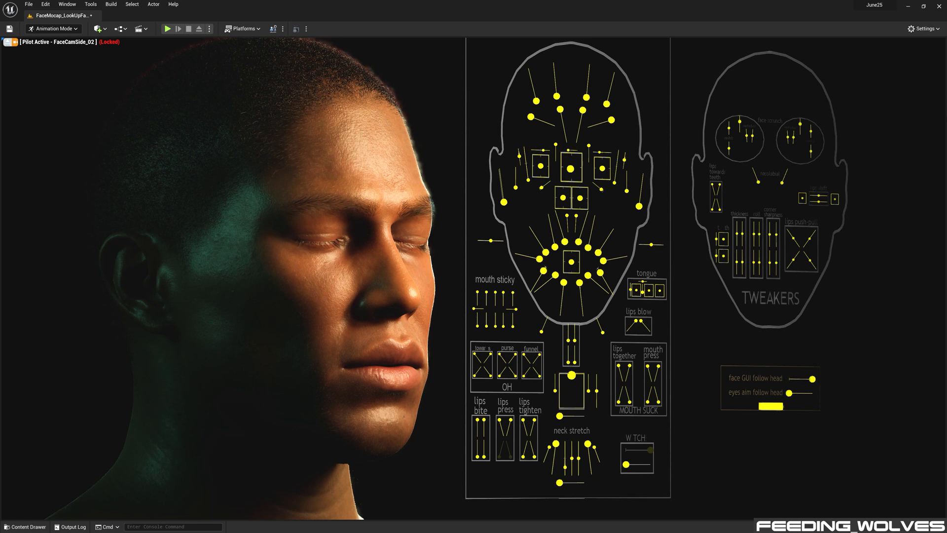
click(570, 420)
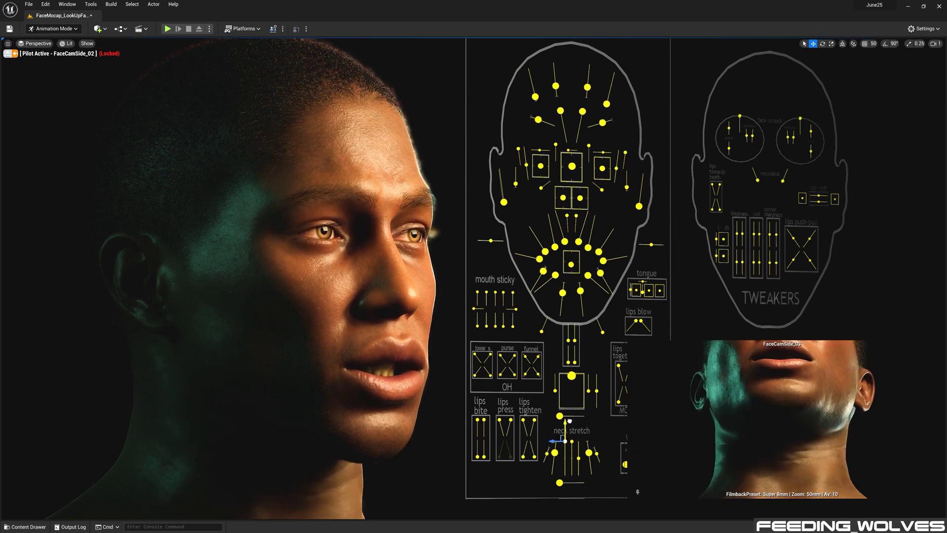
click(560, 416)
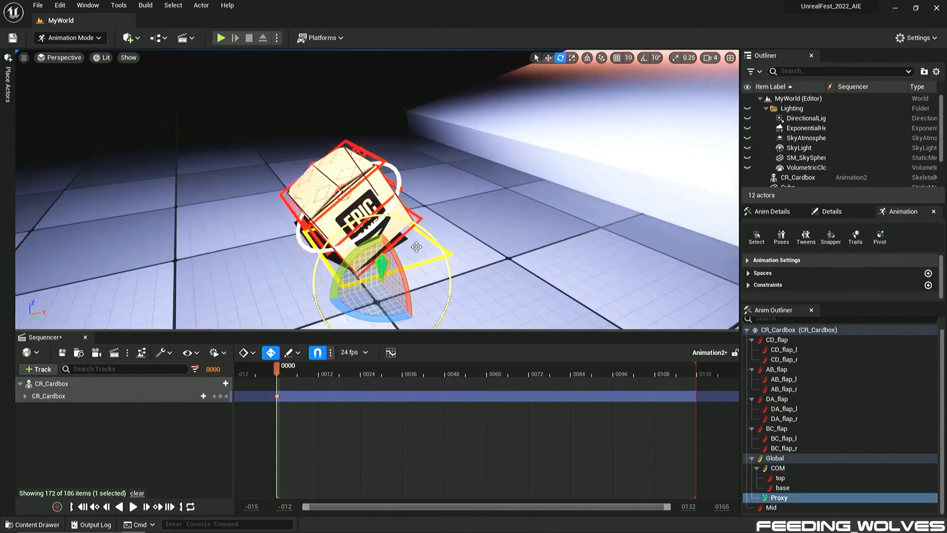
- Rotate the cardbox, blend its keyed pose to -0.405 with Tweens, then rotate Cube3
drag(395, 288, 422, 232)
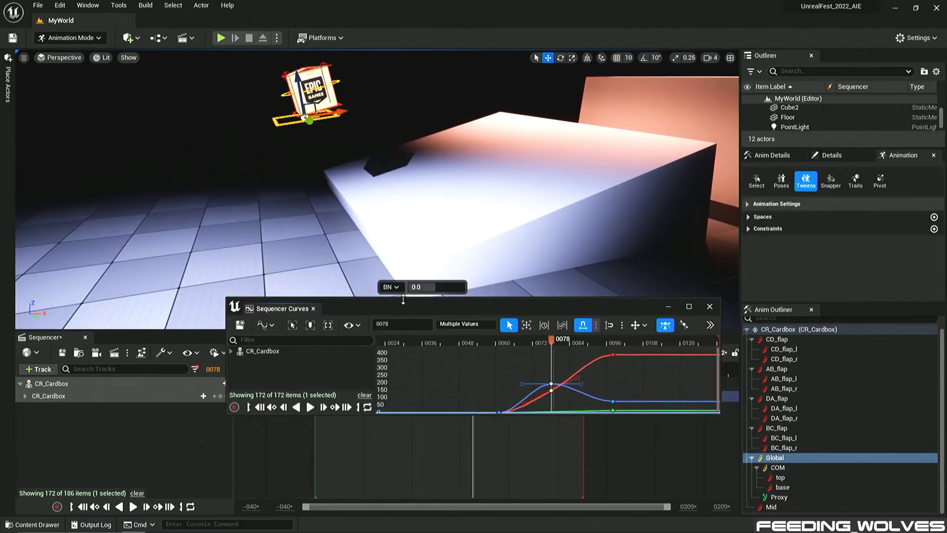
drag(434, 287, 420, 287)
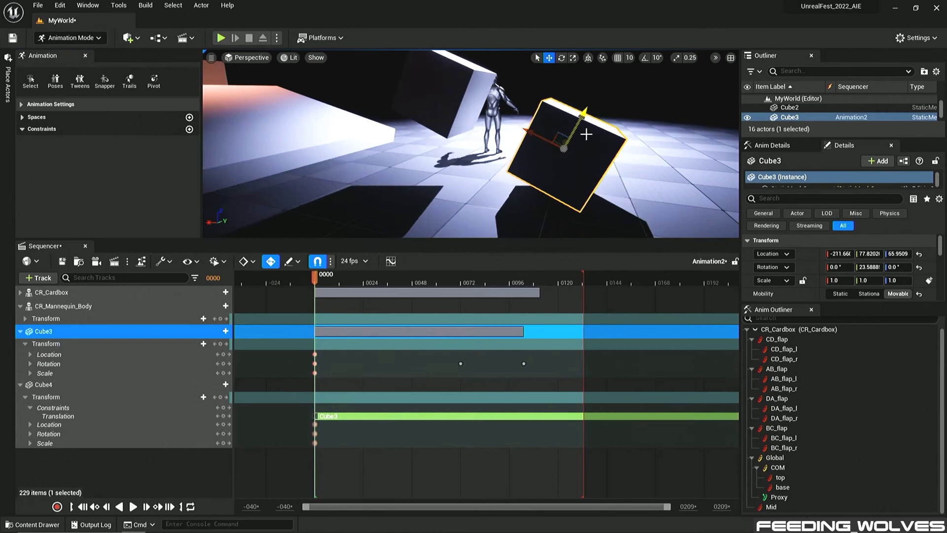
key(e)
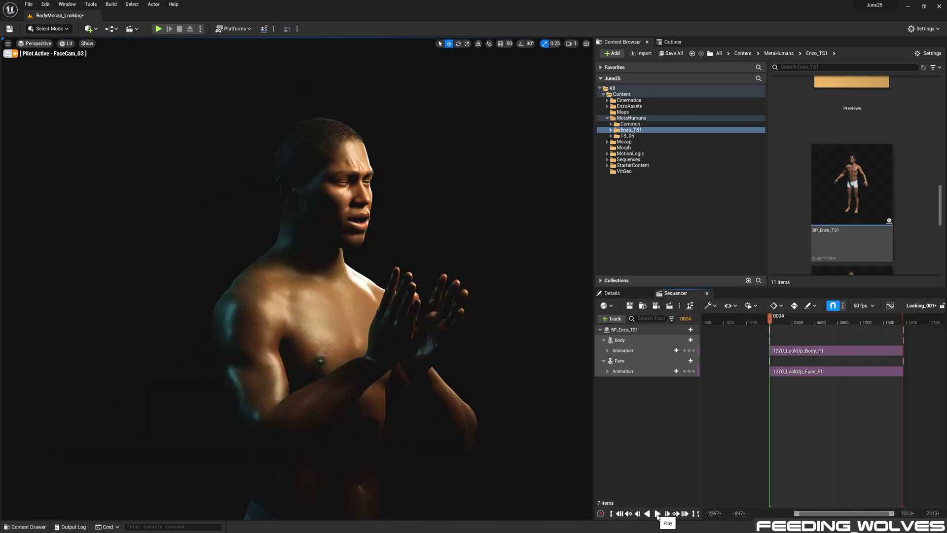
- Play back the 1270_LookUp body and face tracks in BodyMocap_Looking
click(658, 513)
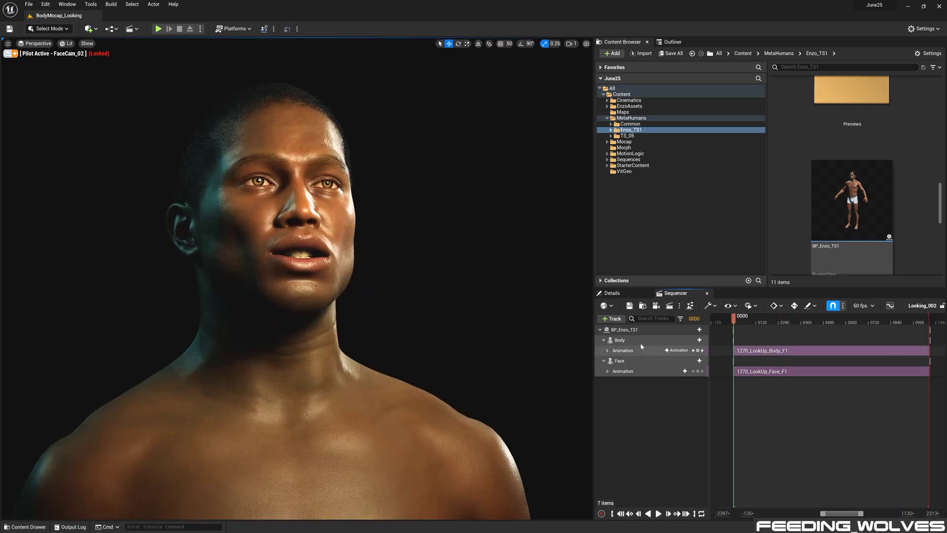
- Bake Enzo's Body track onto MetaHuman_ControlRig and expand its control list
click(641, 344)
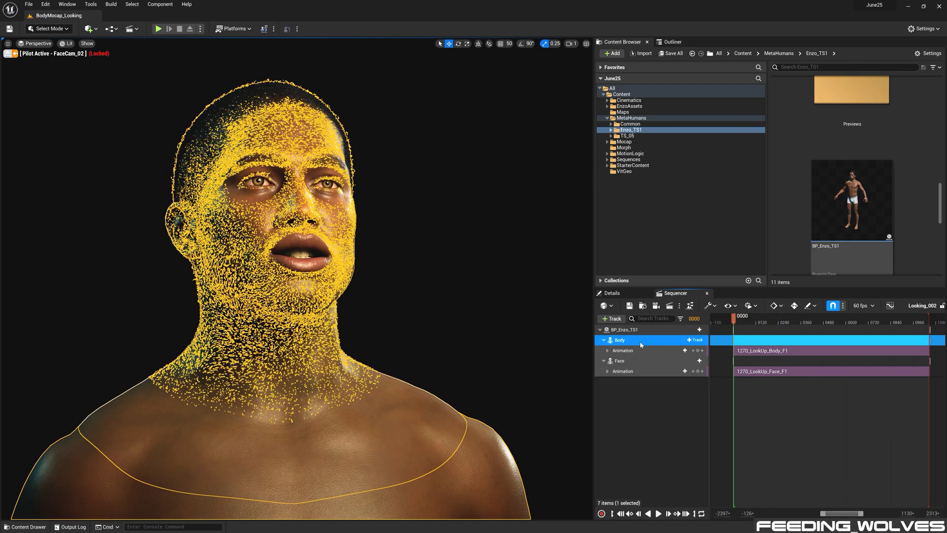
right_click(641, 345)
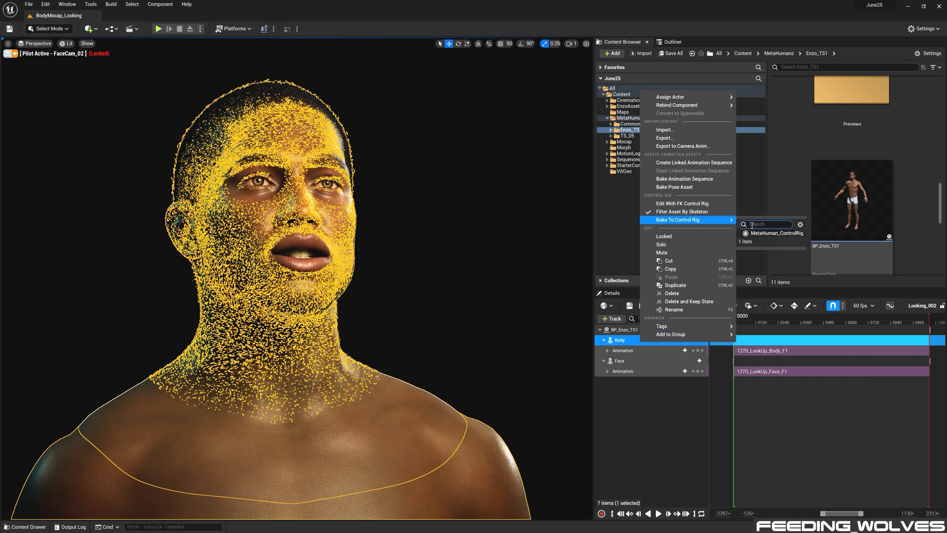
click(764, 234)
click(608, 360)
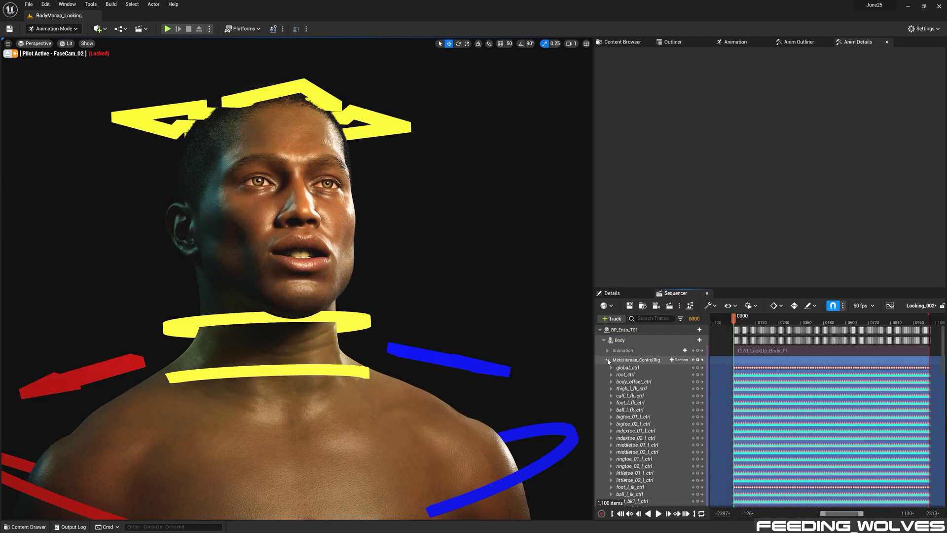
- Inspect clavicle_l_ctrl's Rotation Roll, Yaw and Pitch curves in the Curve Editor
click(890, 306)
click(454, 359)
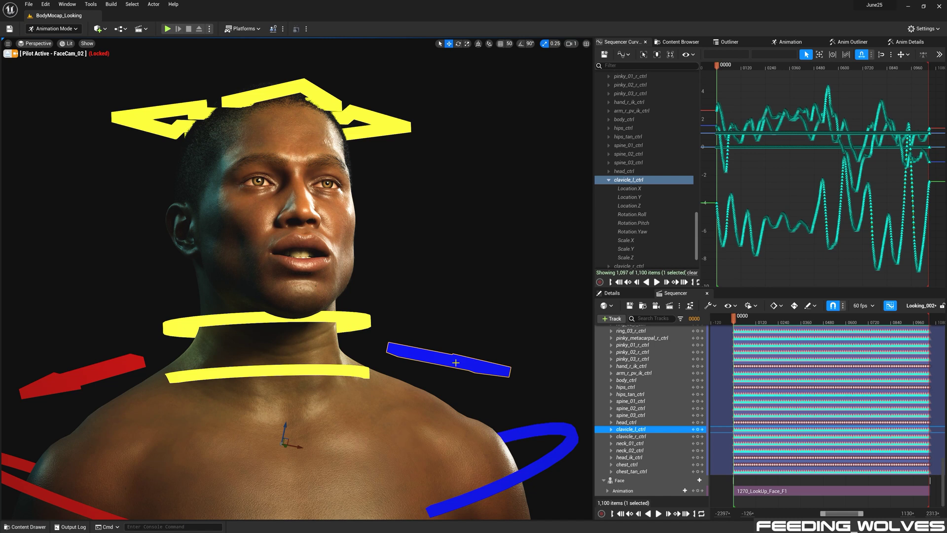
click(641, 214)
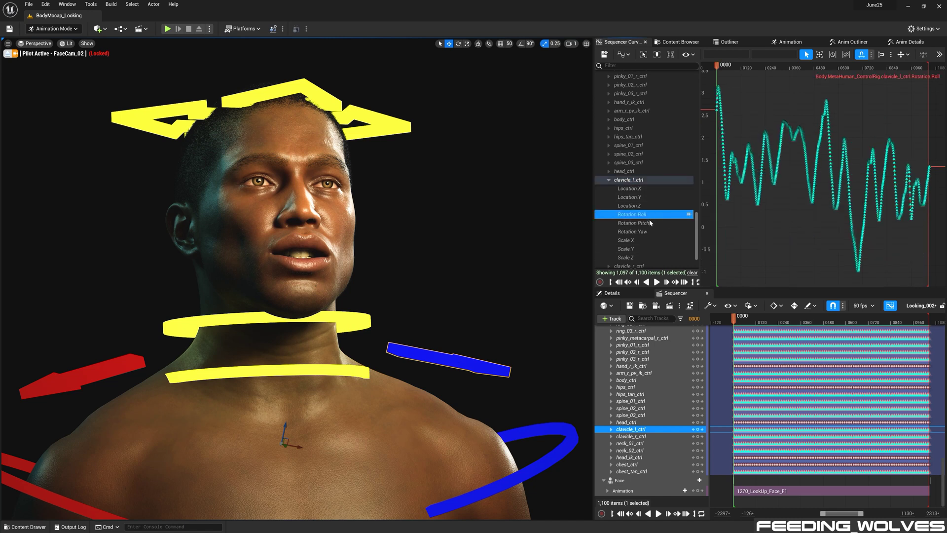
click(648, 232)
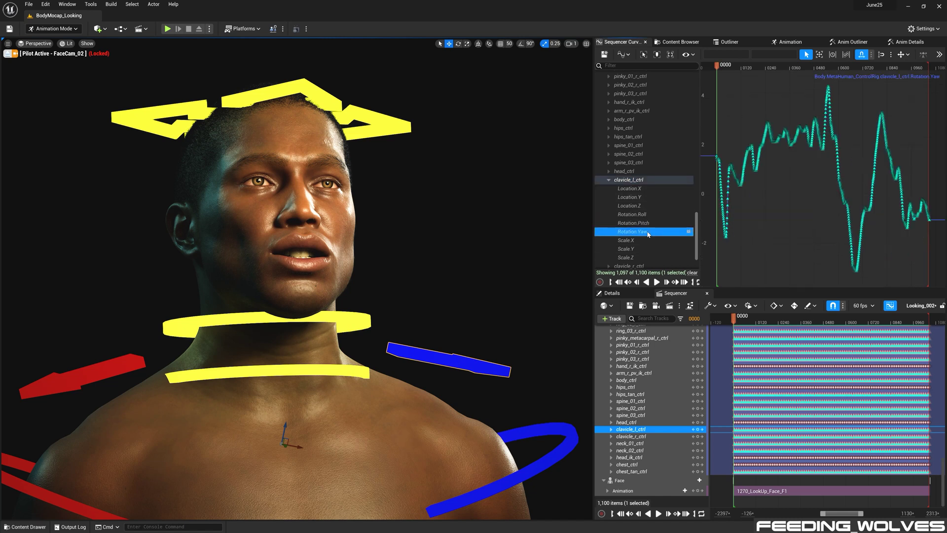
click(671, 224)
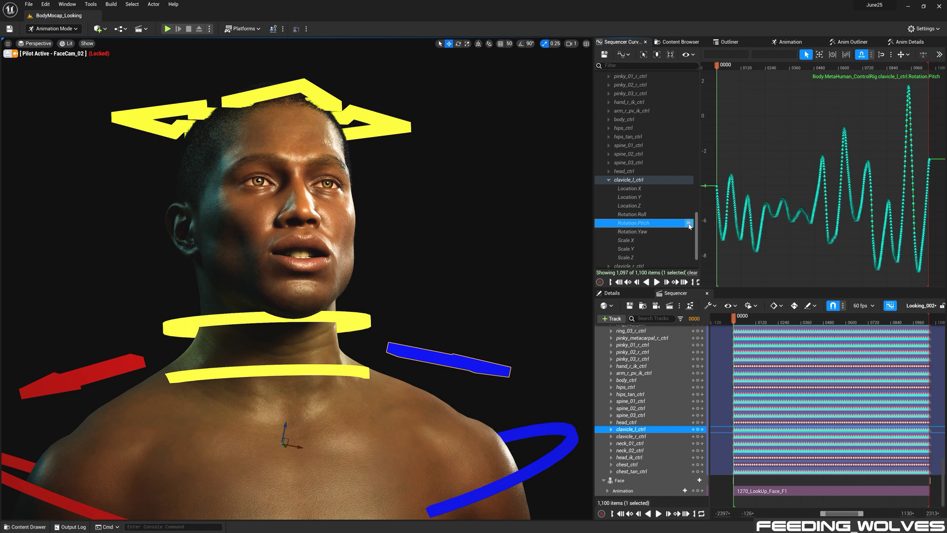
- Isolate both clavicles' Rotation.Pitch curves and shift them up about 2.7
click(117, 361)
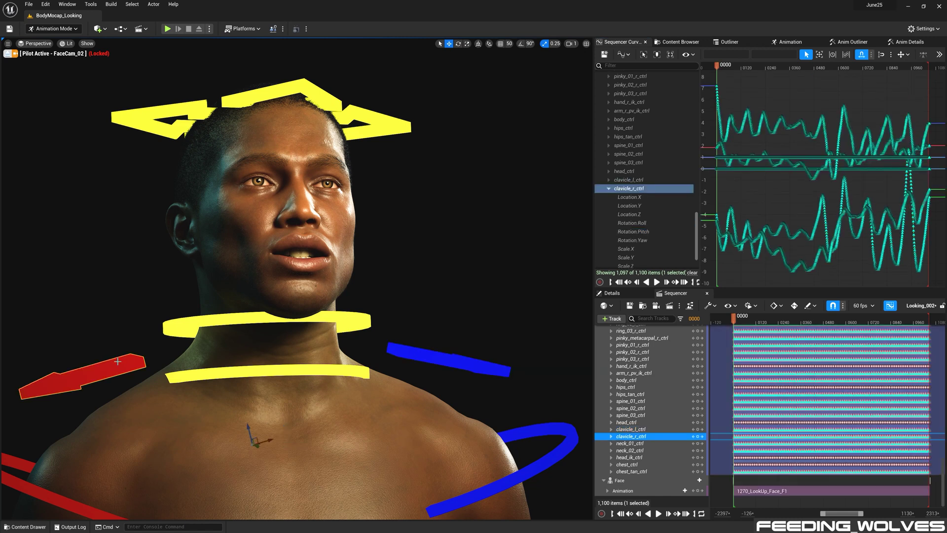
click(687, 232)
scroll(815, 210, down, 2)
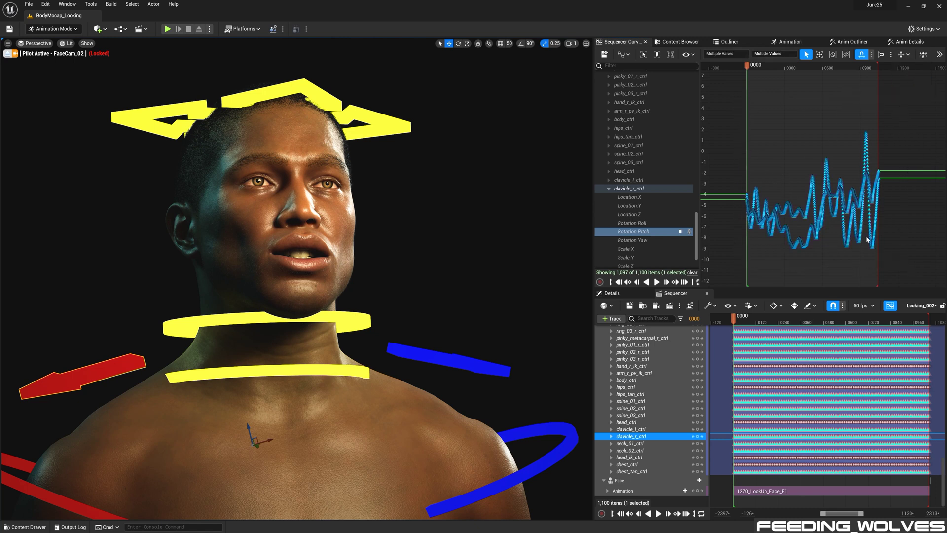
drag(812, 146, 840, 139)
scroll(815, 127, down, 2)
- Add an Additive MetaHuman_ControlRig section and move the playhead to the sequence end
key(ctrl+z)
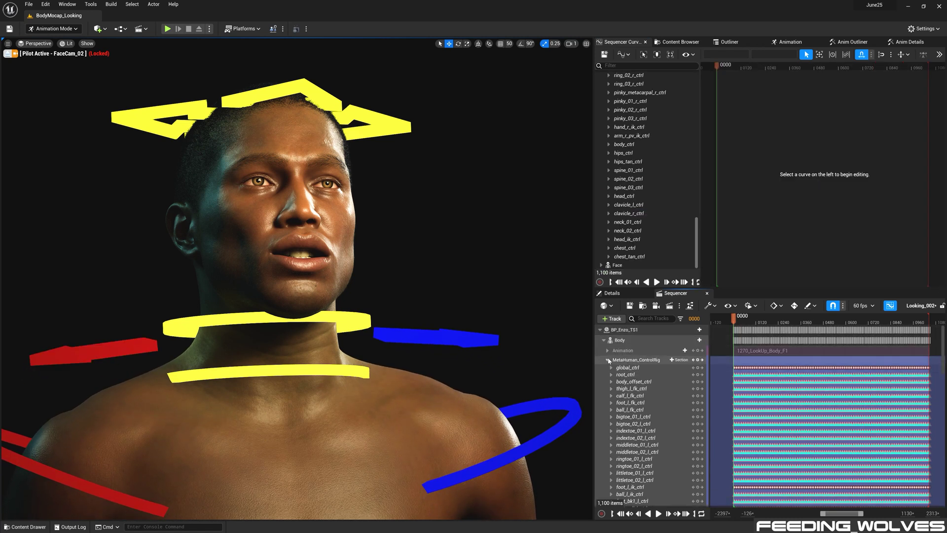
click(608, 360)
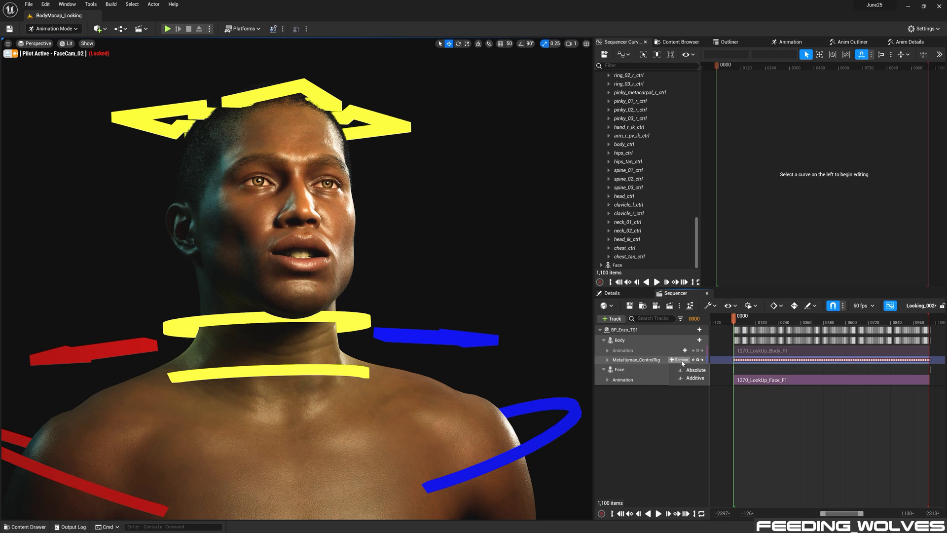
click(608, 360)
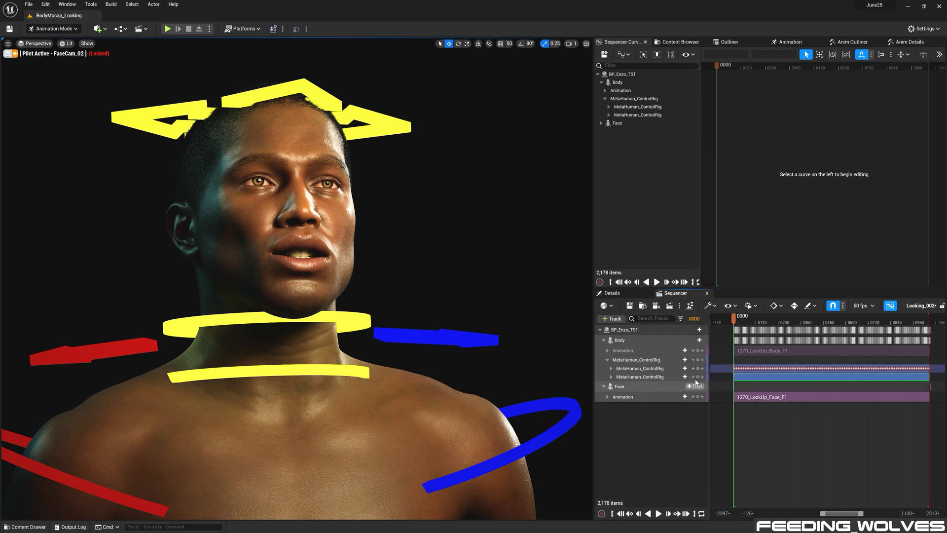
click(686, 513)
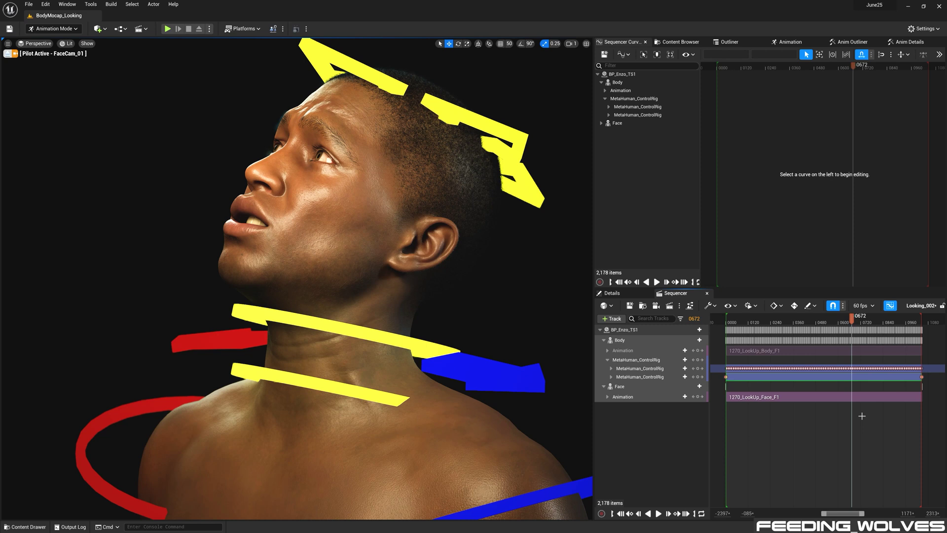
- Key head_ctrl on the additive layer and review playback, settling at frame 0773
click(536, 202)
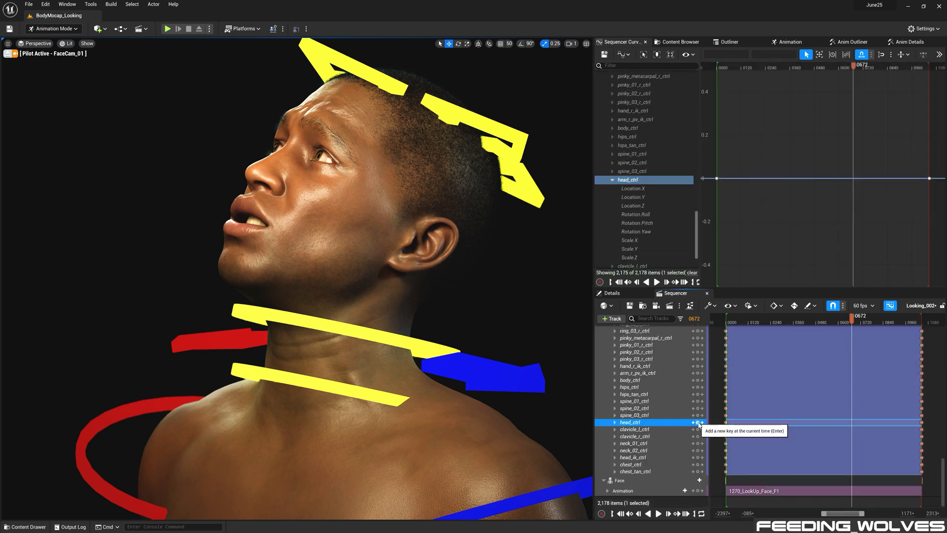
click(659, 514)
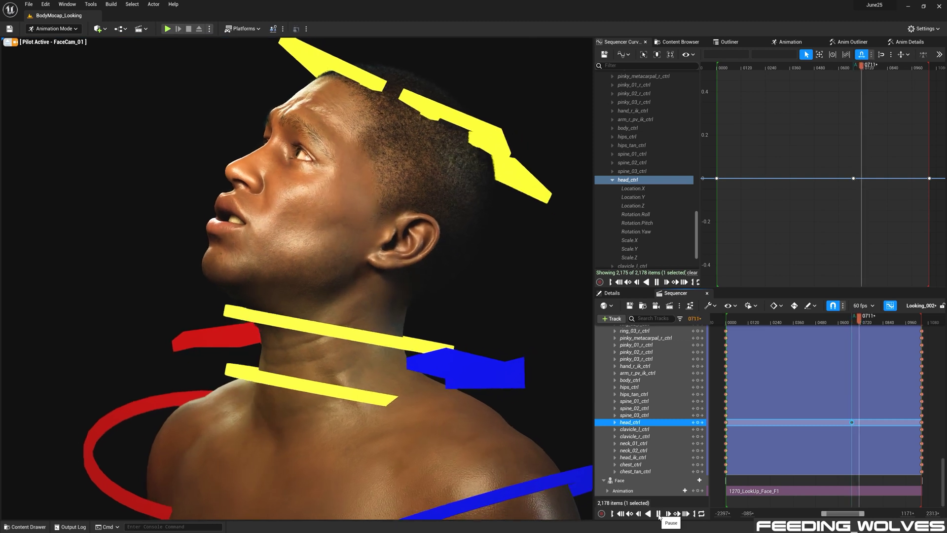
click(659, 514)
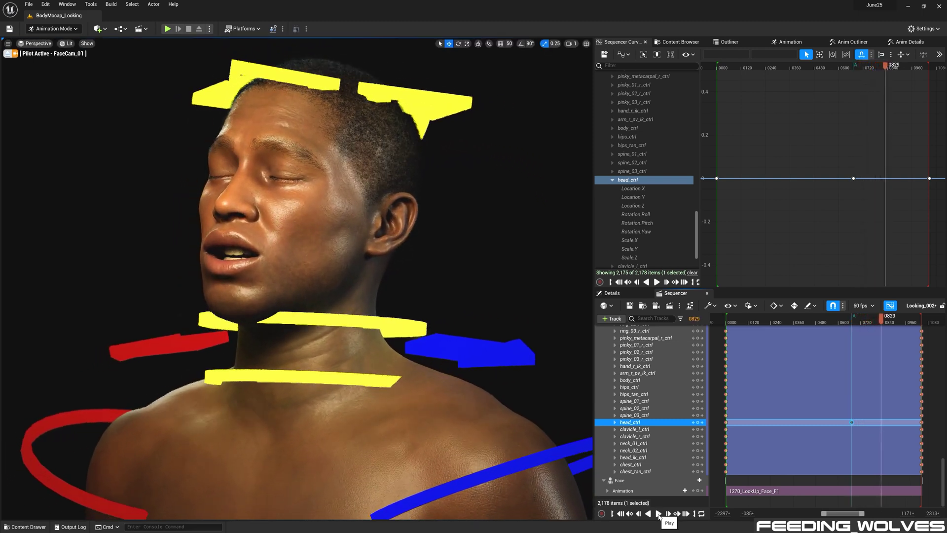
drag(881, 321, 863, 322)
- Pull head_ctrl's Rotation.Roll key down to -0.88 using vertical-only key moves
click(785, 178)
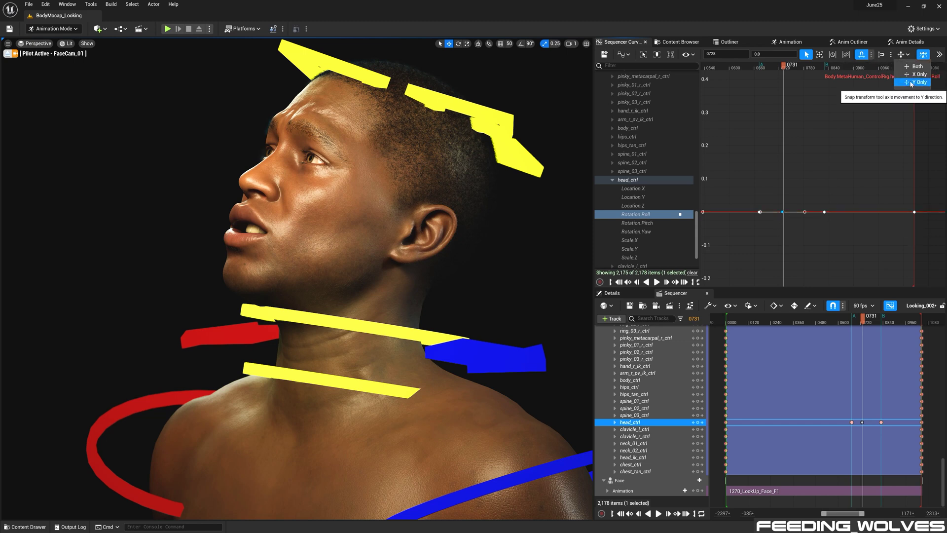
click(916, 82)
drag(782, 212, 808, 249)
click(627, 179)
- Return to frame 0000, collapse the rig tracks and bring up the Body track's bake options
click(629, 513)
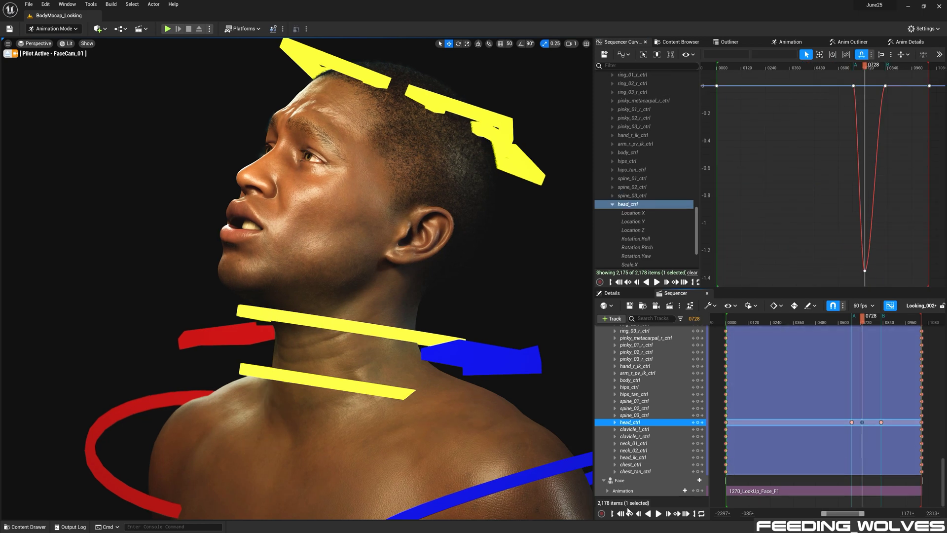
click(620, 513)
click(611, 376)
click(890, 305)
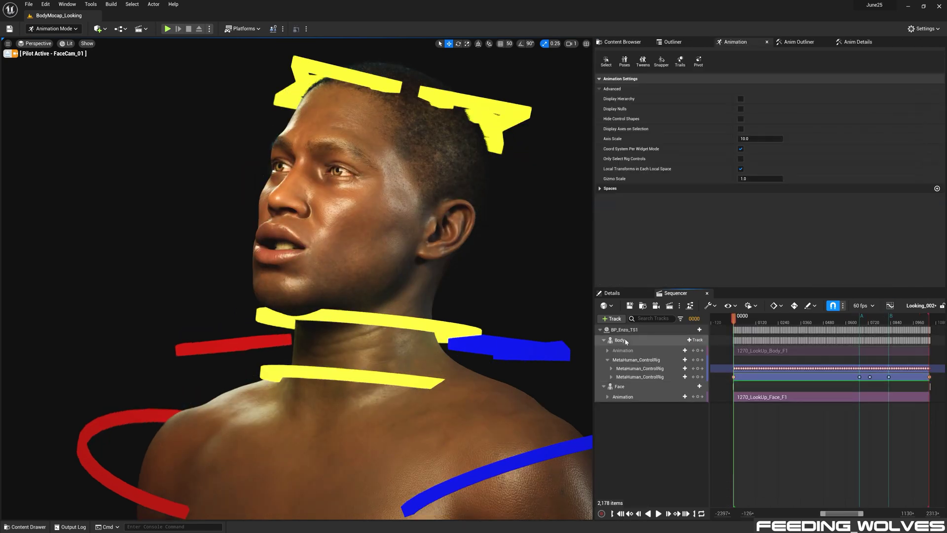
click(620, 341)
right_click(626, 341)
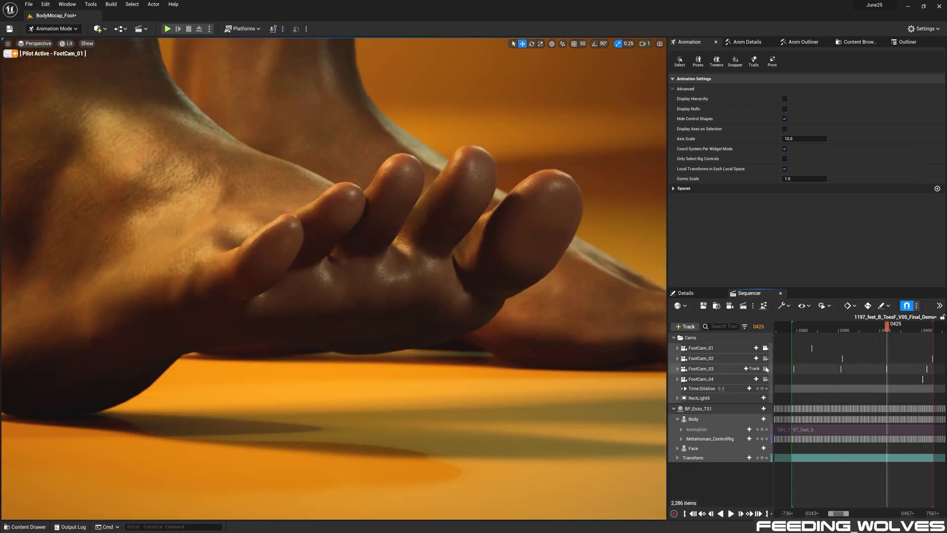
- Switch the viewport to FootCam_04 for the foot shot
click(766, 358)
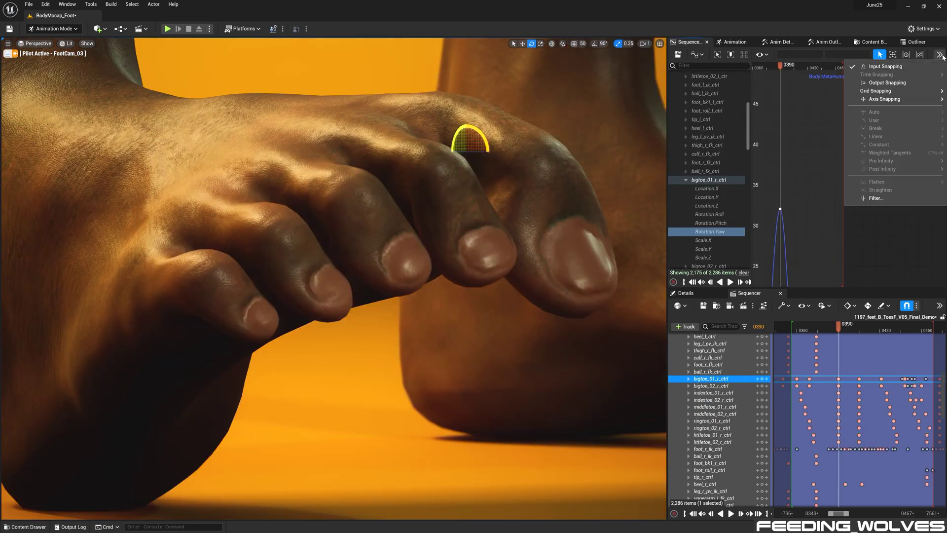
- Raise bigtoe_01_r_ctrl and lower bigtoe_02_r_ctrl Rotation.Yaw keys at frame 0390
mouse_move(898, 99)
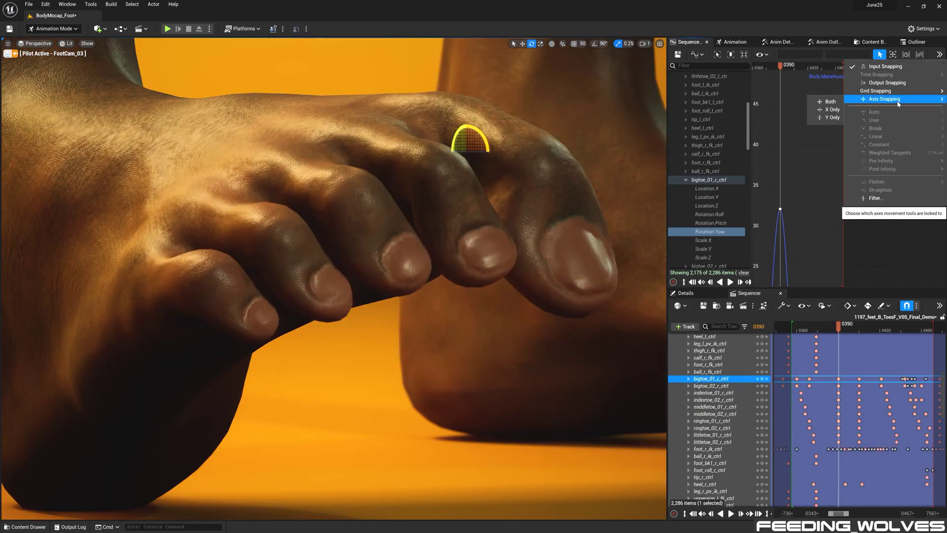
drag(779, 209, 785, 165)
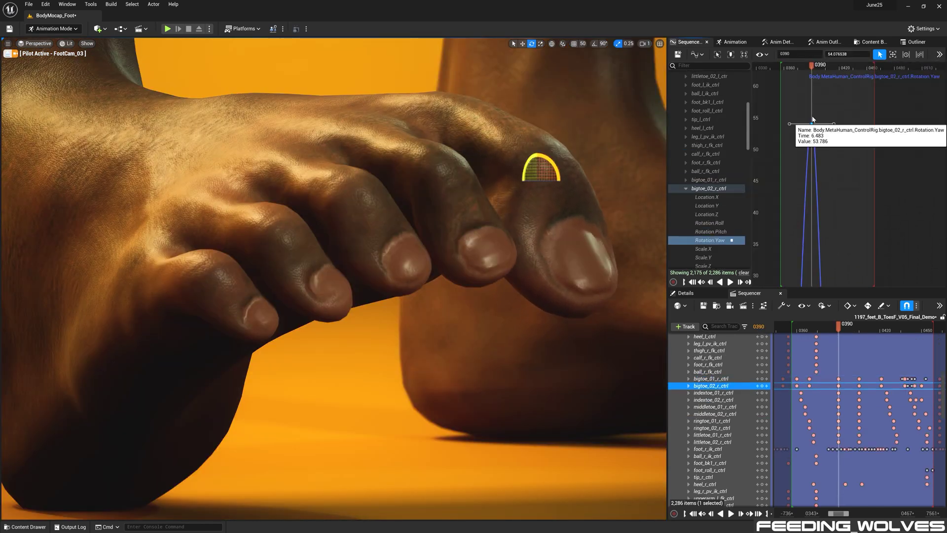
drag(811, 104, 811, 207)
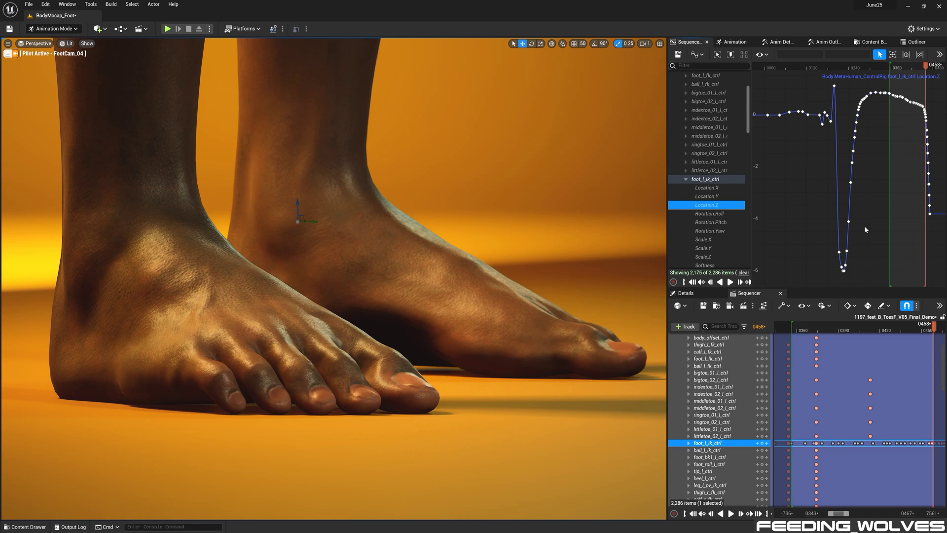
right_drag(866, 229, 803, 255)
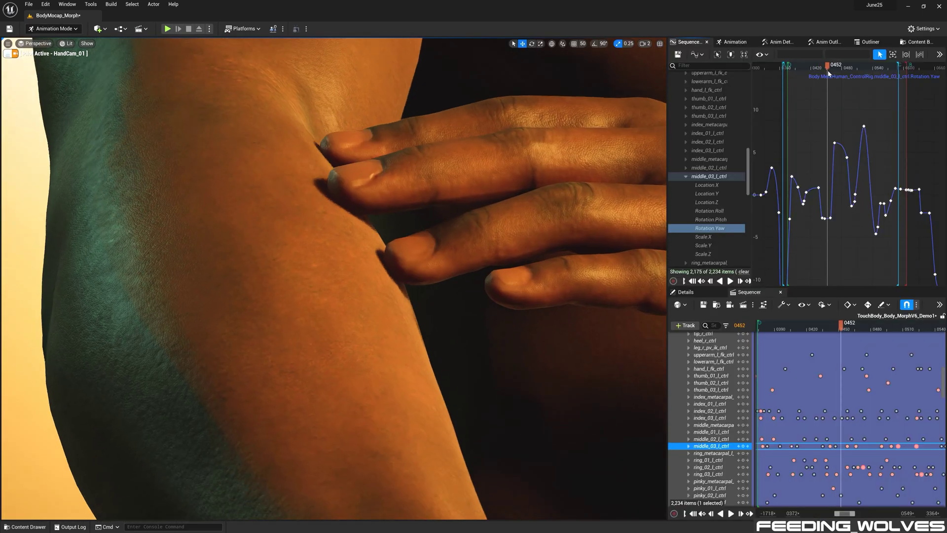
- Scrub the hand-touch take forward to around frame 0487
drag(829, 73, 848, 79)
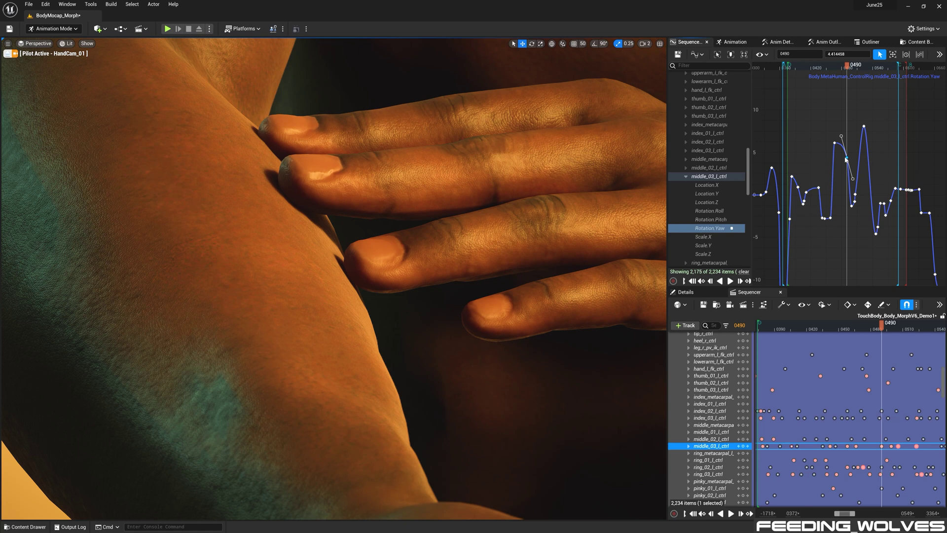
- Set Axis Snapping to Y Only and settle the frame 0490 yaw key at about 5.93
click(939, 55)
click(832, 118)
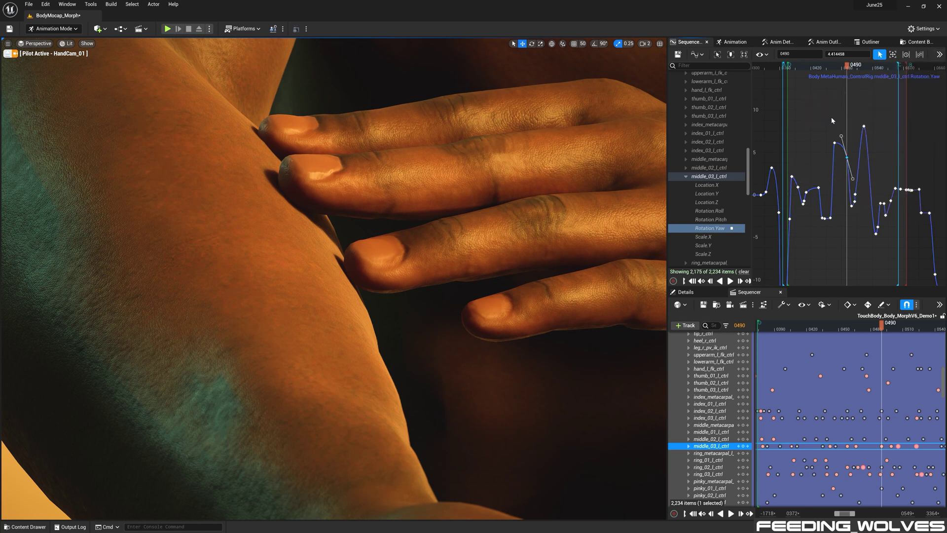
key(f)
drag(808, 201, 815, 132)
drag(814, 183, 812, 155)
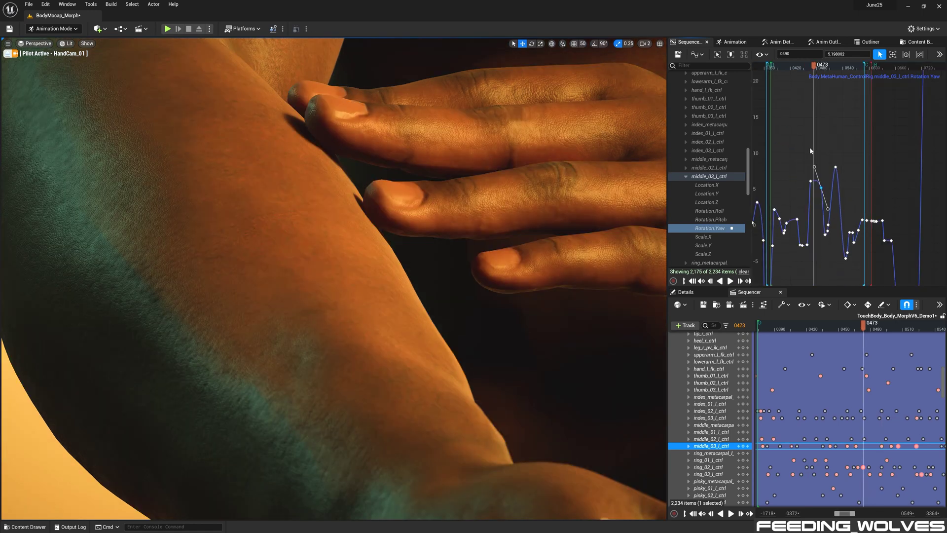
- Delete extra keys near frame 0473, raise that key to 2.17 and pull the next to -0.62
drag(810, 147, 836, 232)
key(Delete)
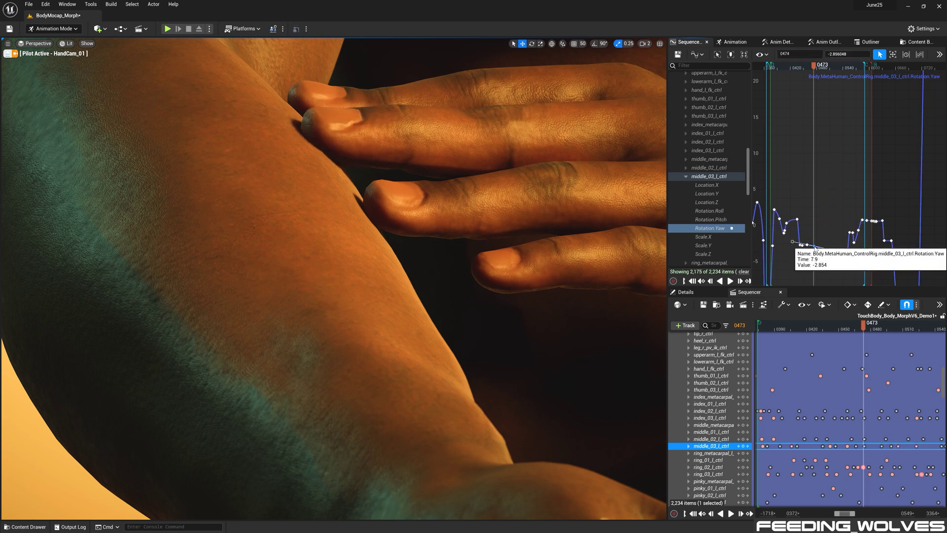
drag(815, 240, 822, 180)
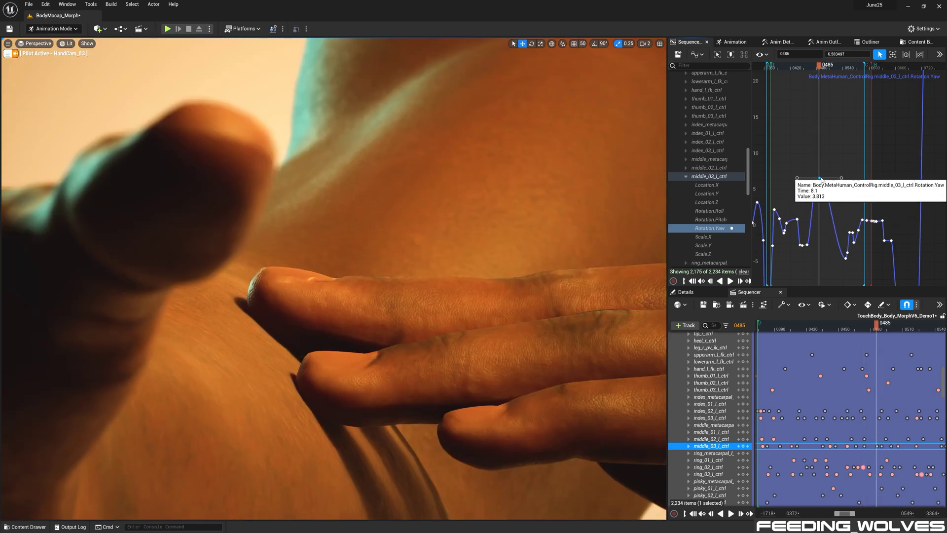
key(Right)
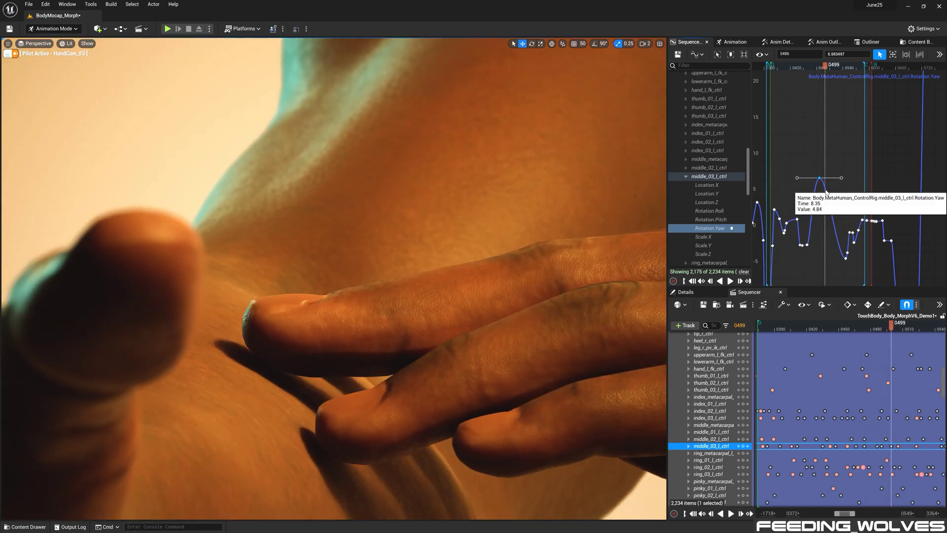
drag(827, 196, 847, 179)
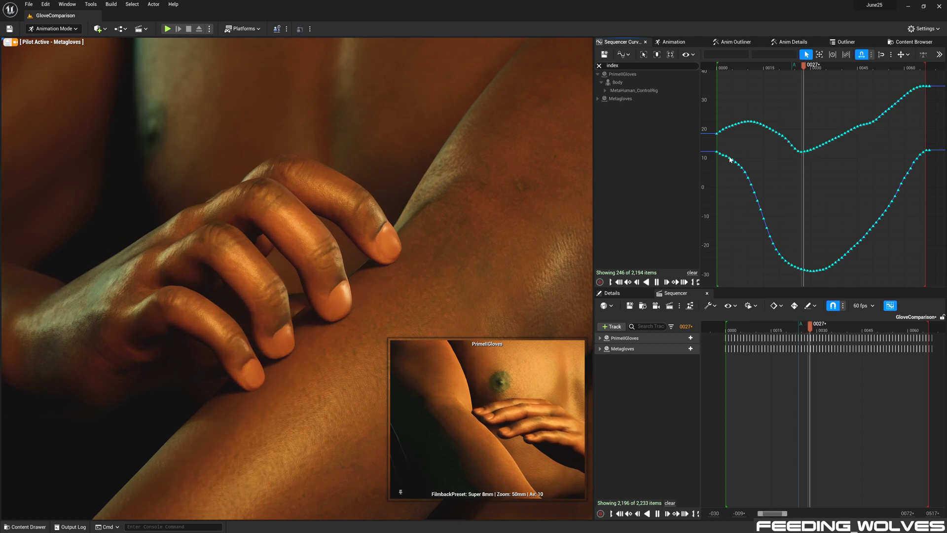
- Pause at frame 0032, inspect the middle-finger yaw curve, and resume the glove comparison playback
click(657, 514)
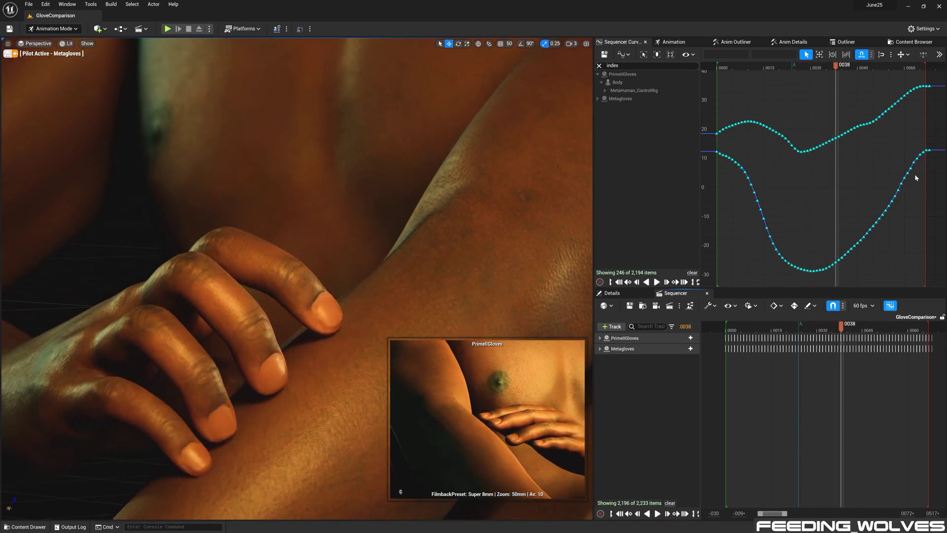
key(Left)
key(Left)
key(Left)
key(Left)
key(Left)
key(Left)
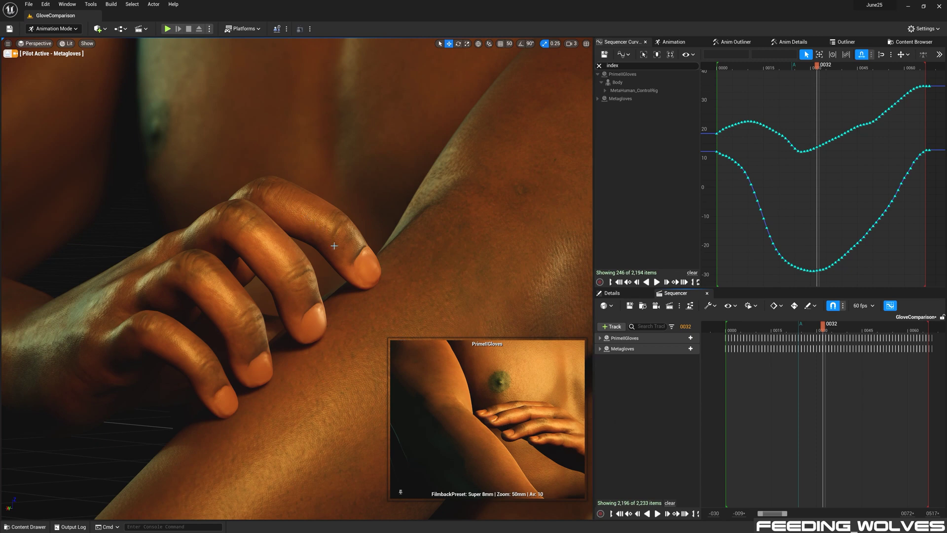
mouse_move(825, 339)
mouse_down()
mouse_move(841, 340)
mouse_move(826, 340)
mouse_up()
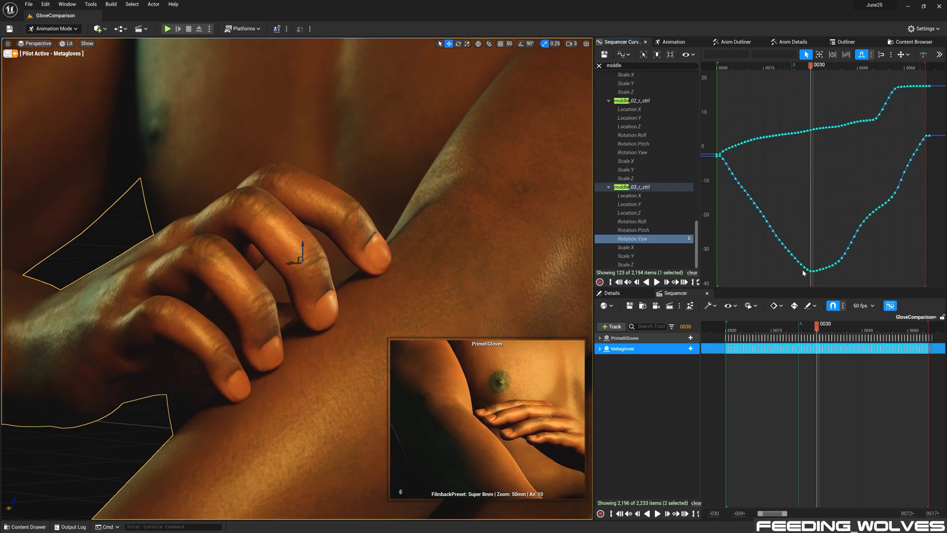
click(730, 153)
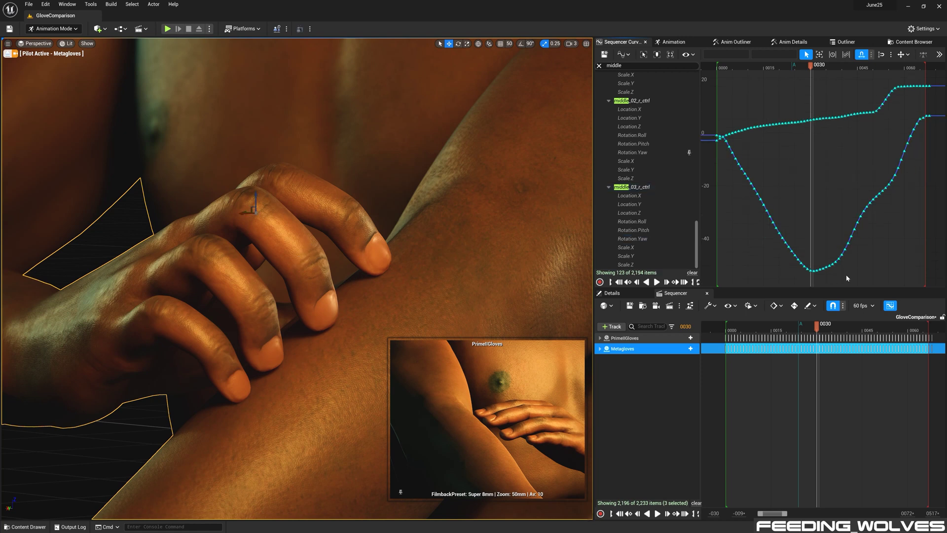
click(656, 514)
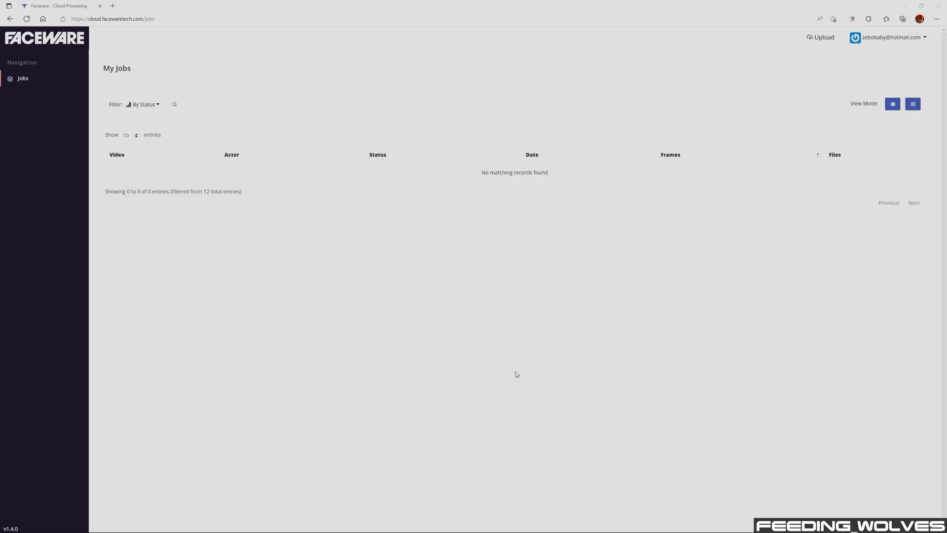
- Upload Dialogue_v1.mp4 as a new Faceware Portal capture
click(820, 37)
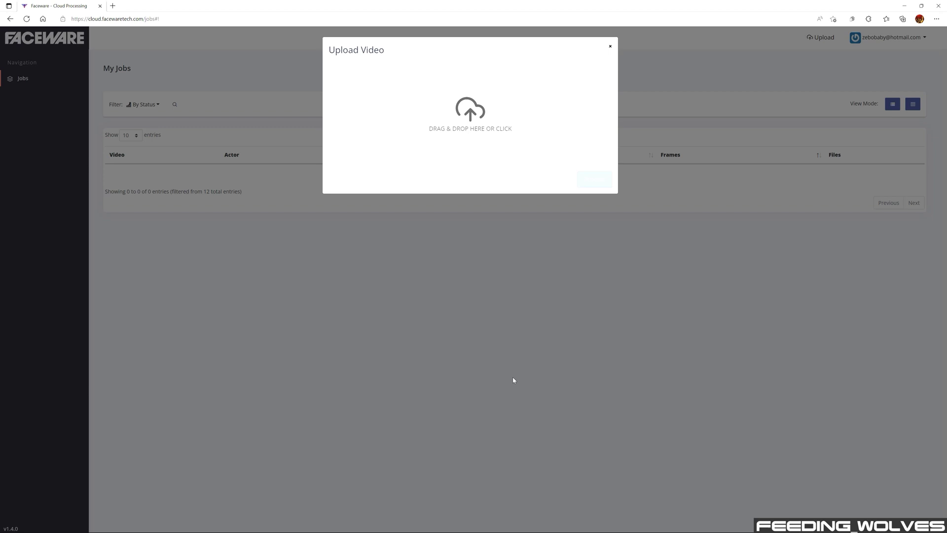
key(alt+Tab)
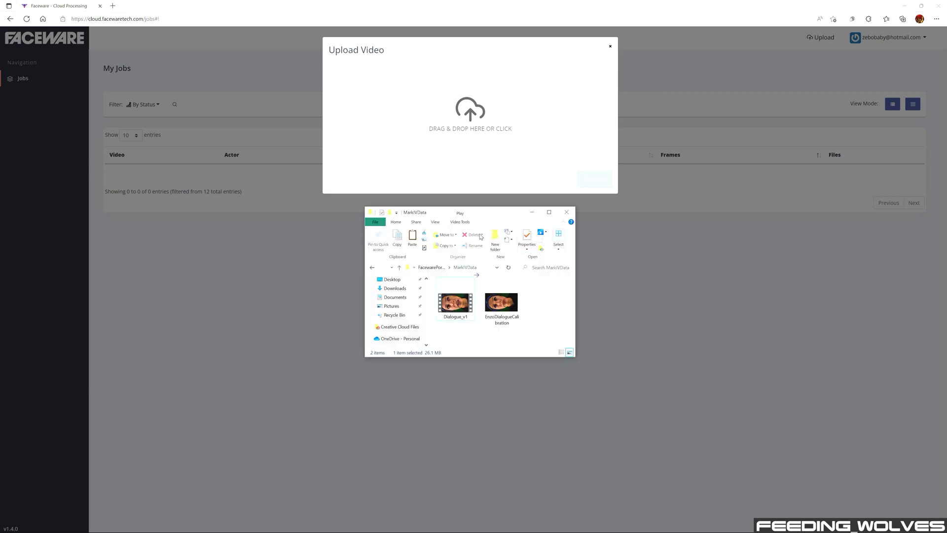
drag(462, 146, 462, 145)
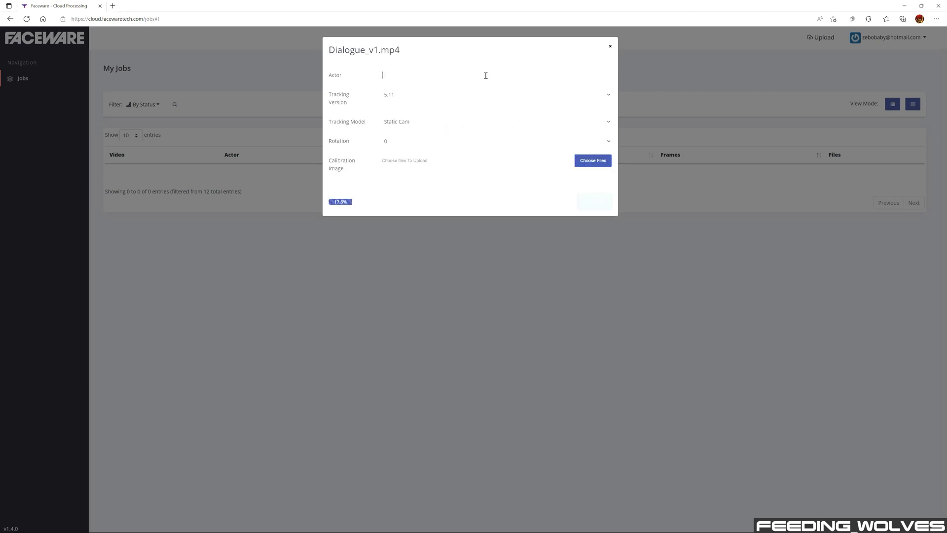
- Set actor Dialogue_V1, Head Cam tracking, rotation 90, calibration EnzoDialogueCalibration.jpg, and process the job
text(1)
click(465, 122)
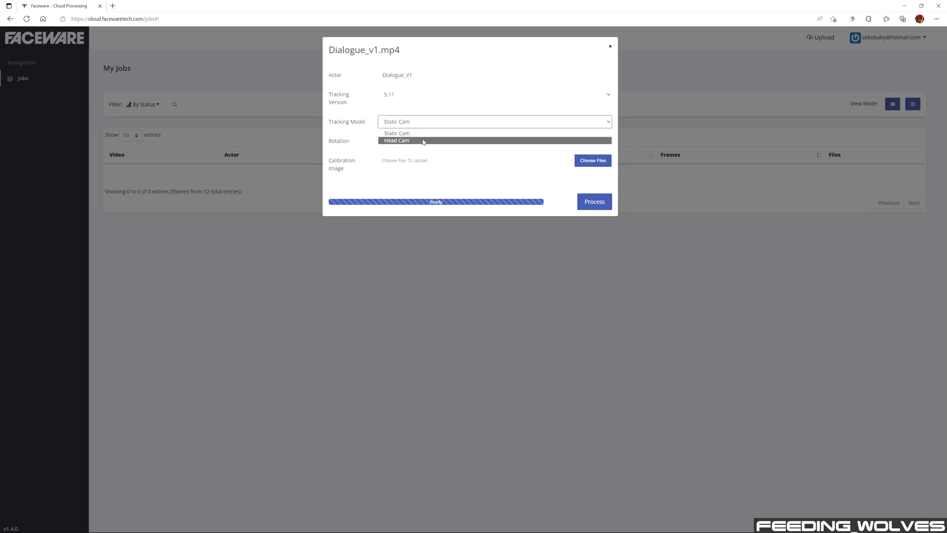
click(421, 142)
click(461, 140)
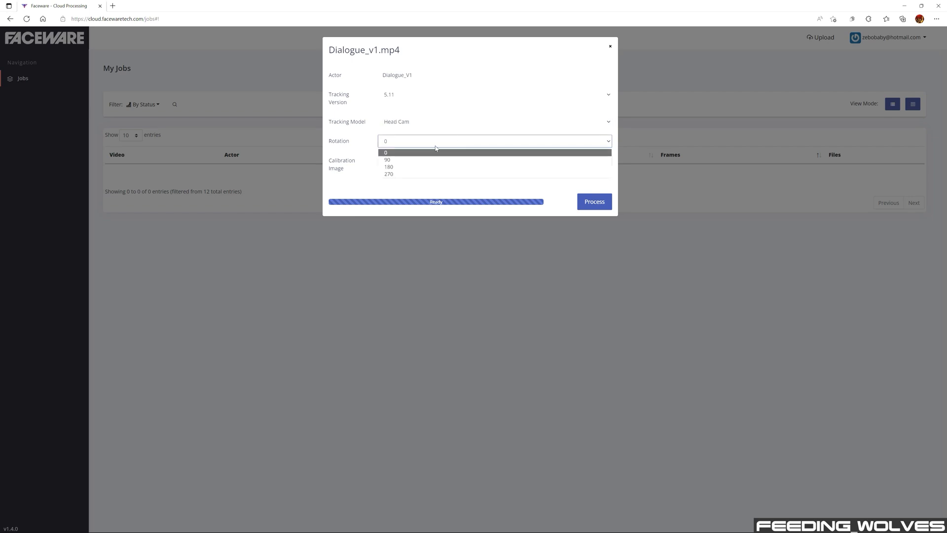
click(437, 149)
click(404, 161)
click(512, 359)
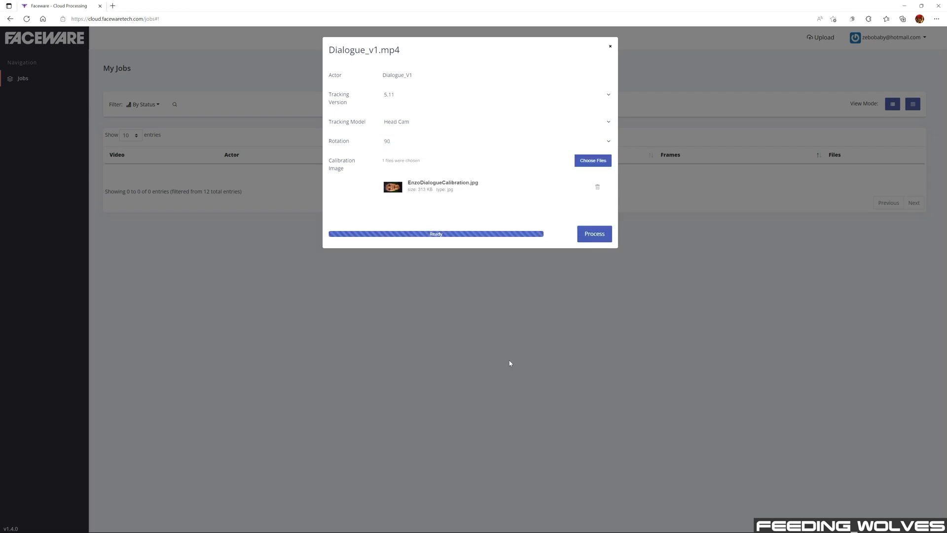
click(593, 234)
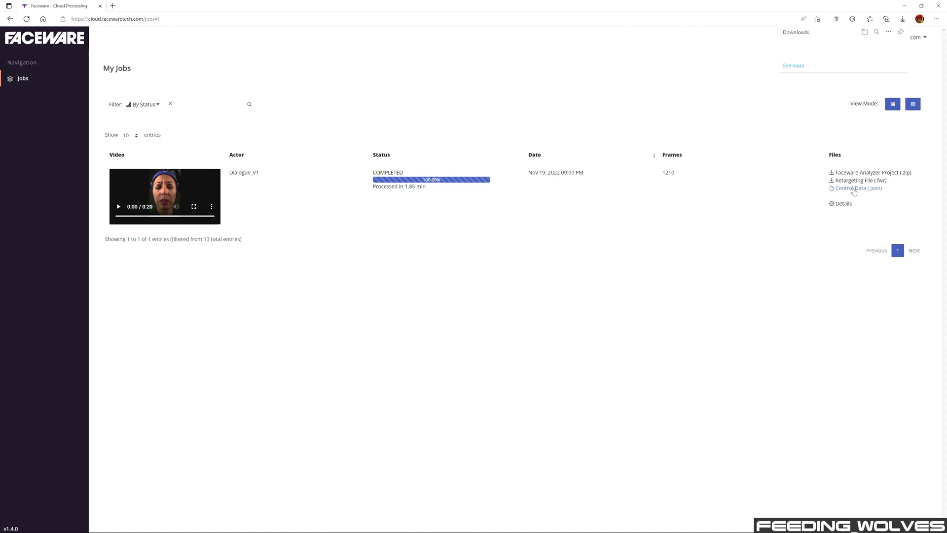
- Download the completed Dialogue_V1 job's video from its options menu
click(212, 206)
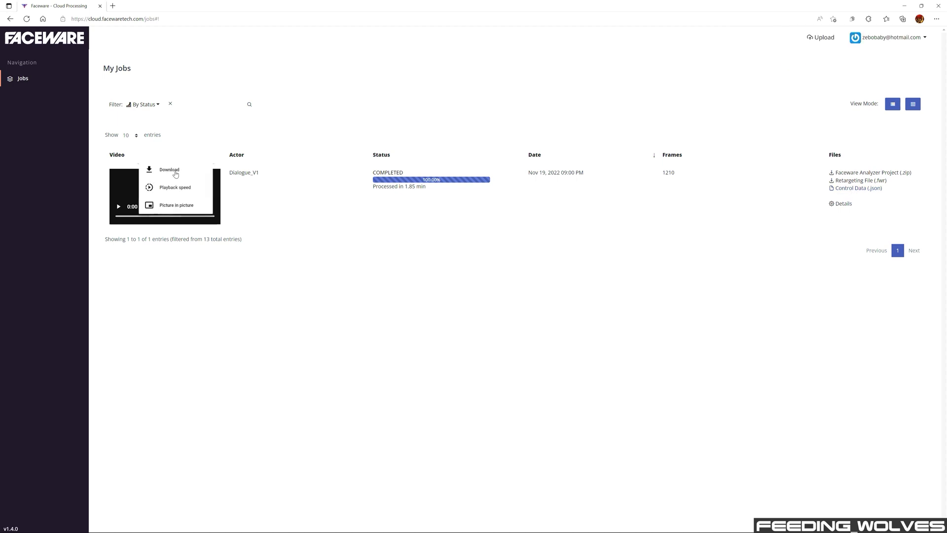
click(175, 172)
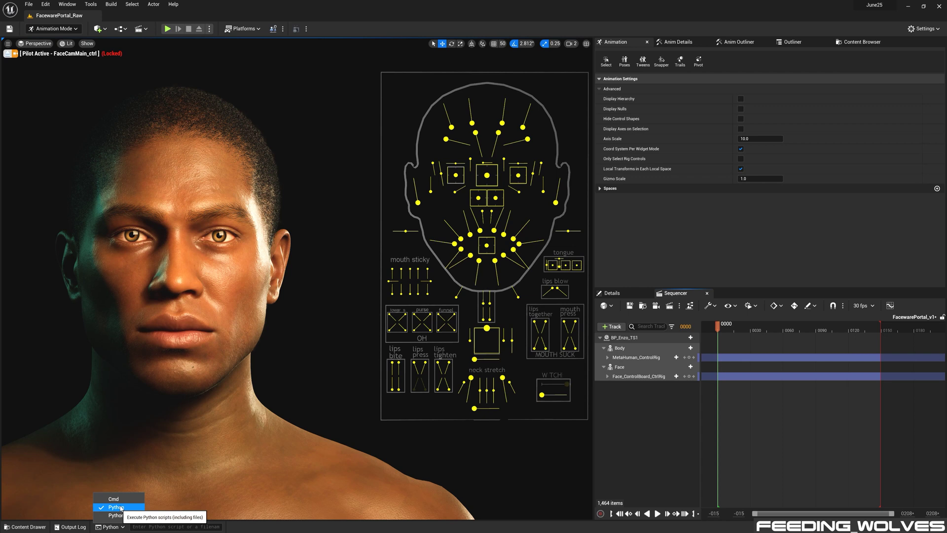
- Copy the json_to_dcc import command from the notes, run it in the Python console, and play the result
key(alt+Tab)
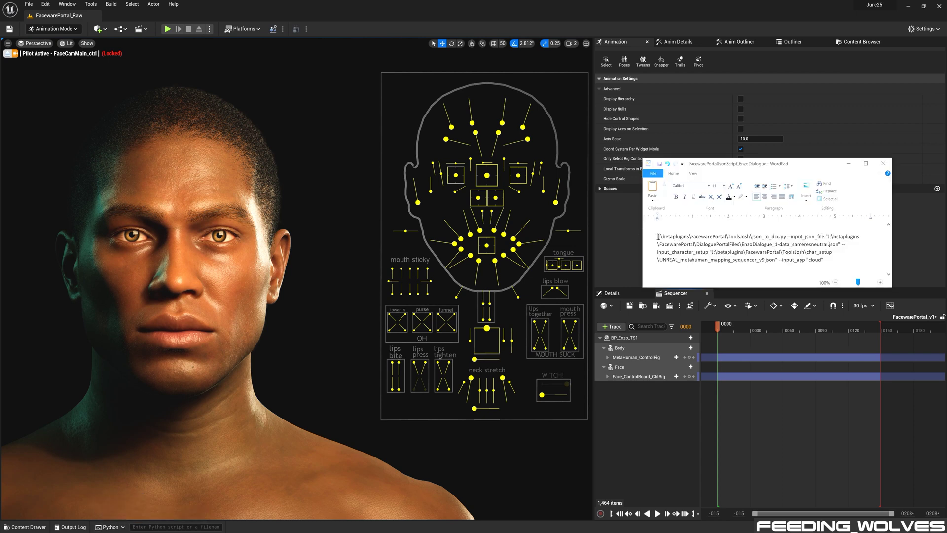
drag(658, 237, 804, 255)
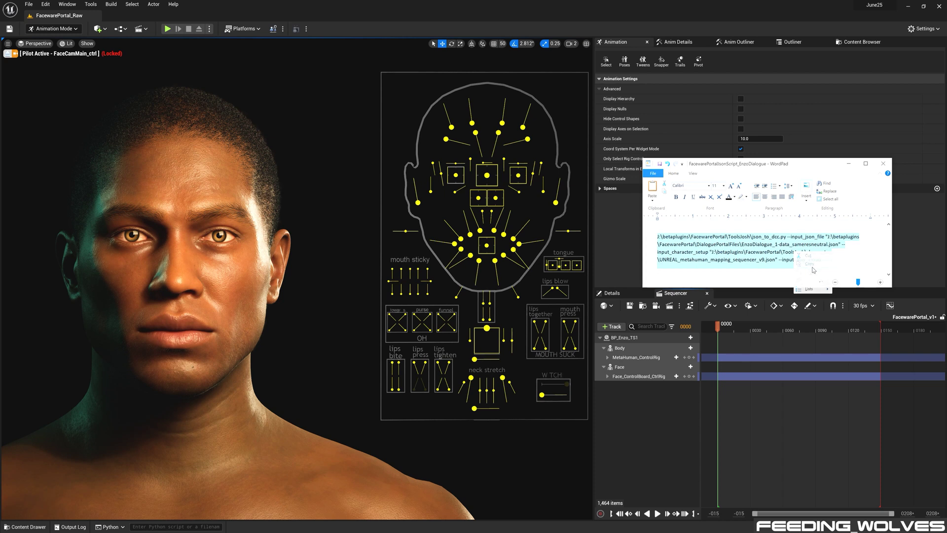
click(849, 164)
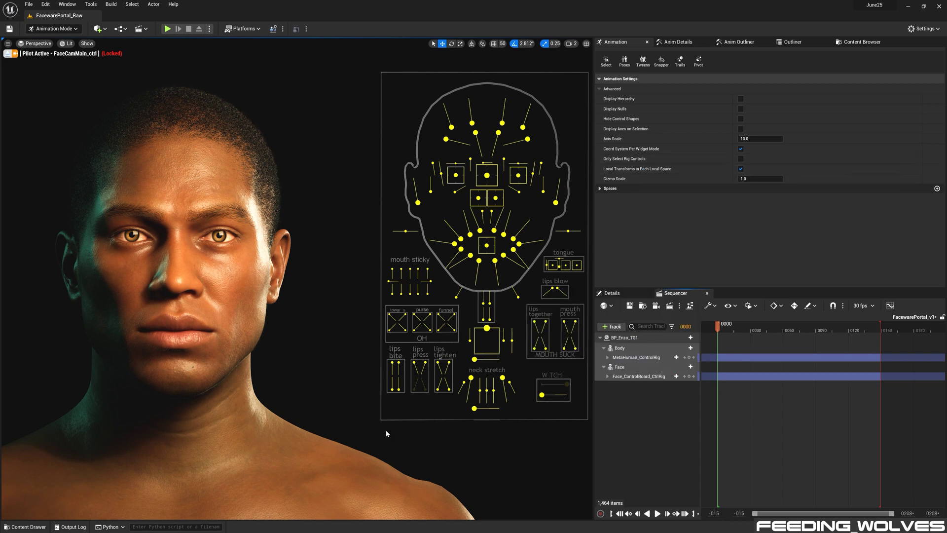
right_click(156, 525)
click(181, 503)
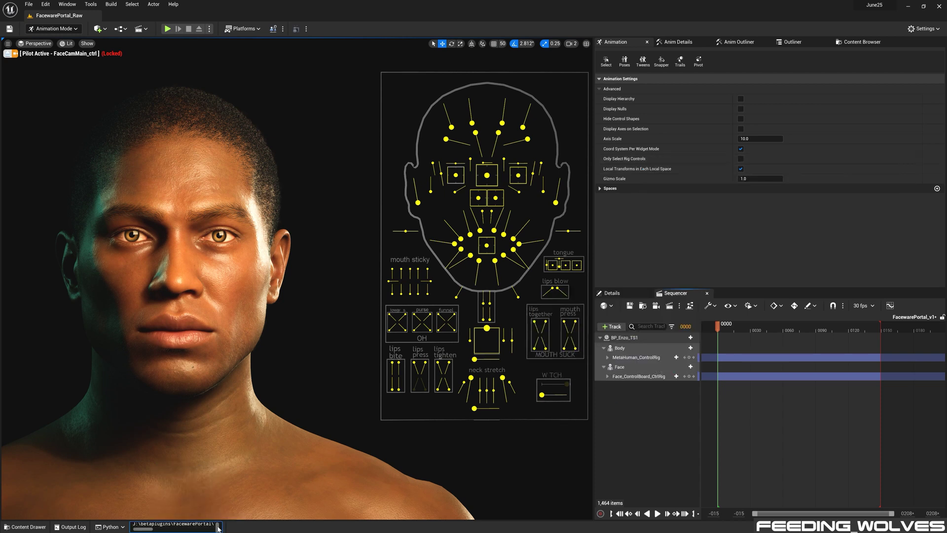
key(Return)
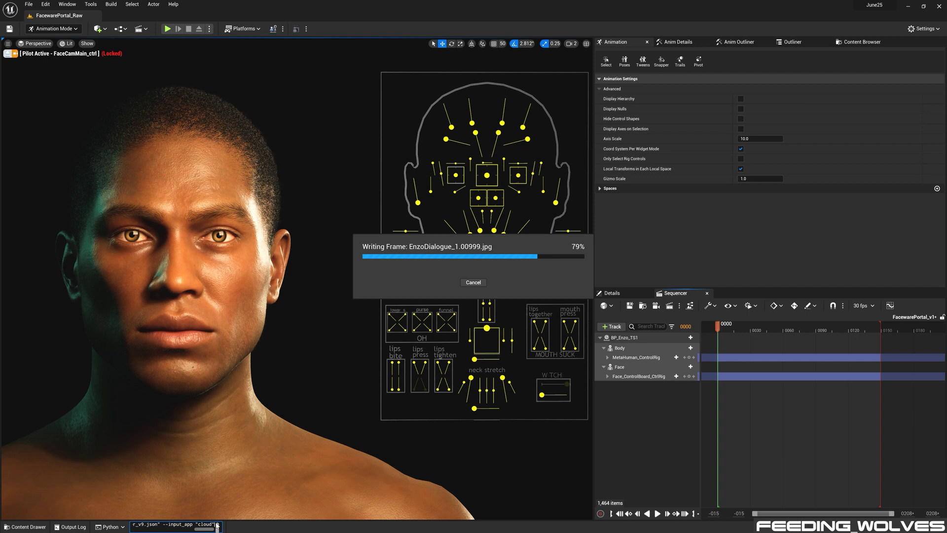
click(657, 513)
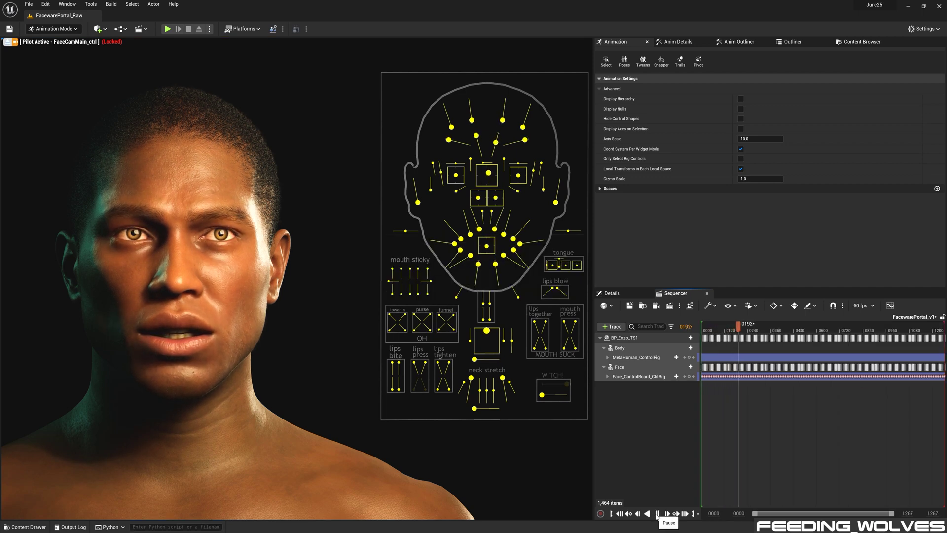
- Stop playback and view Face_ControlBoard_CtrlRig's CTRL_R_mouth_funnelD channel as a curve
click(657, 513)
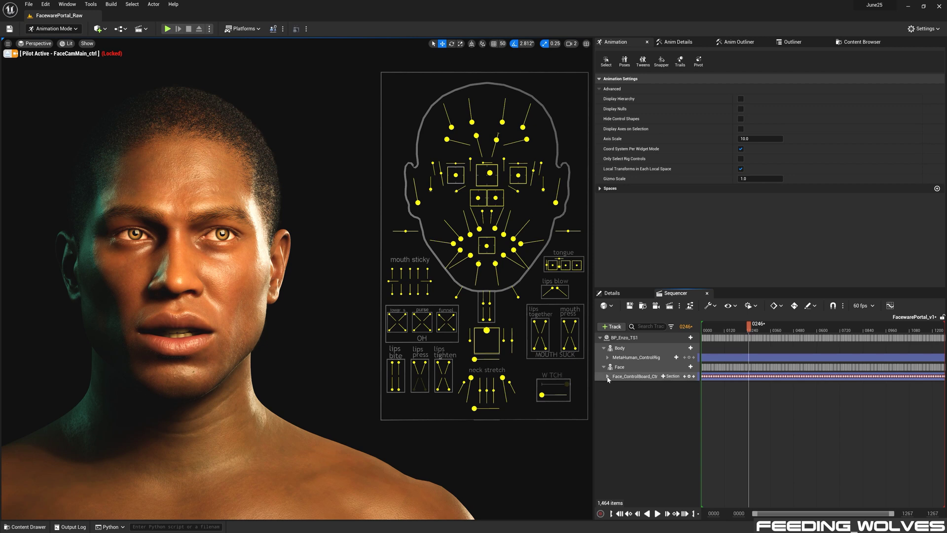
click(607, 377)
scroll(752, 432, down, 5)
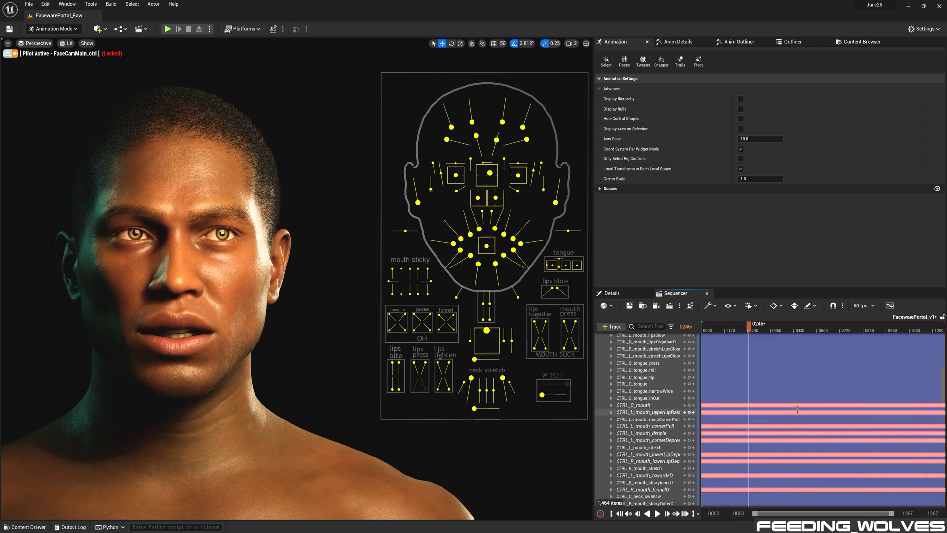
click(889, 306)
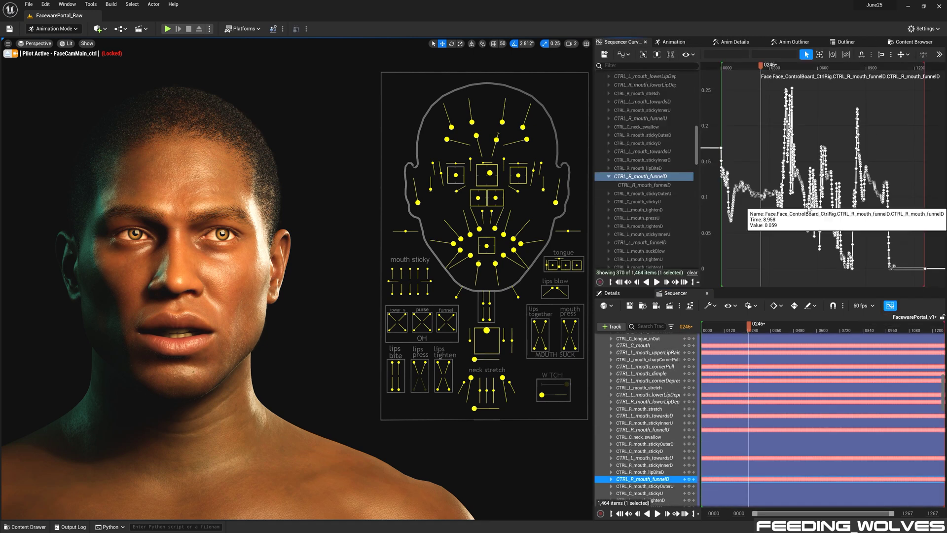
scroll(797, 252, down, 2)
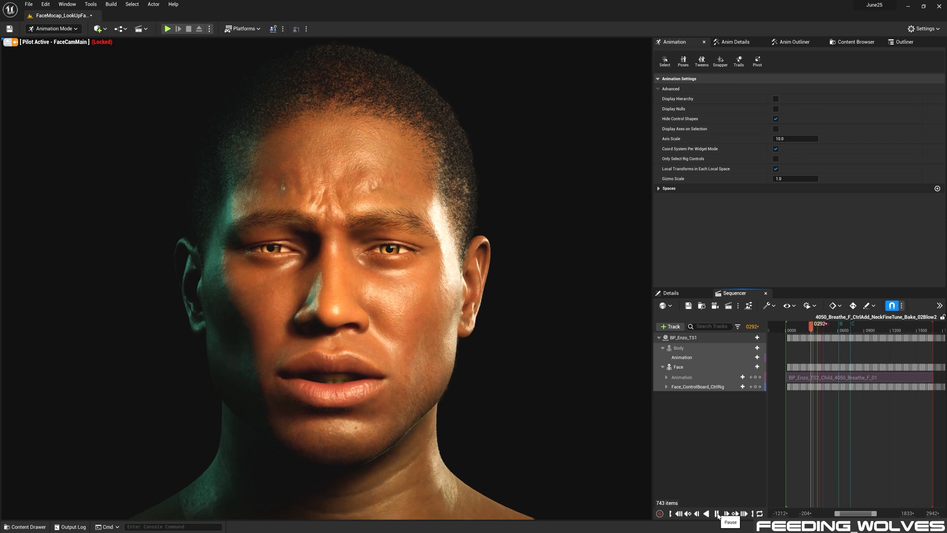
- Pause at frame 0321 and expand the face control rig track to inspect its two layers
click(717, 514)
click(692, 388)
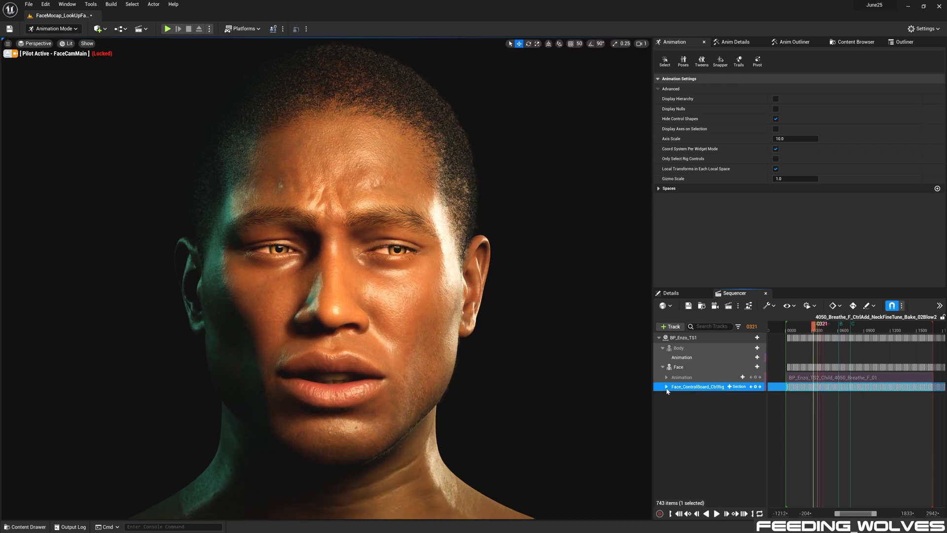
click(667, 388)
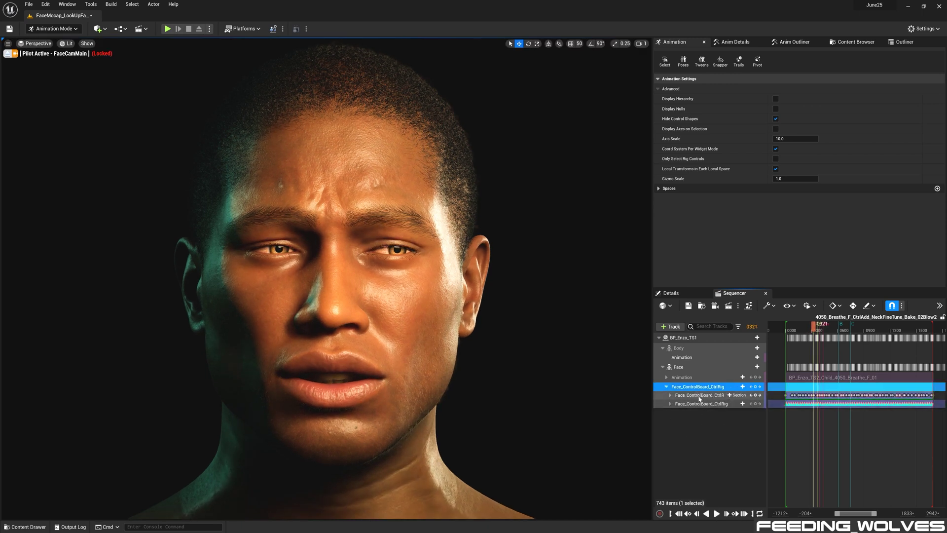
click(700, 396)
click(670, 405)
click(670, 405)
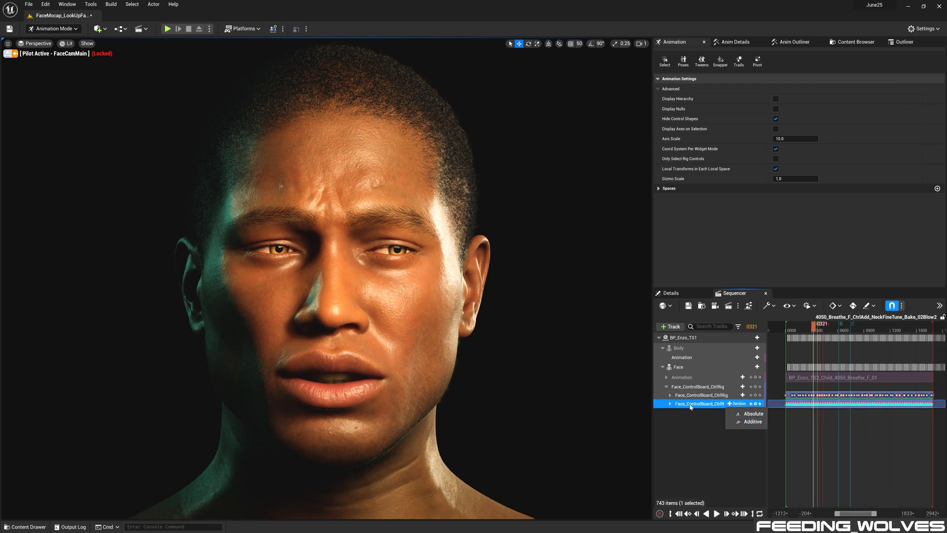
click(706, 396)
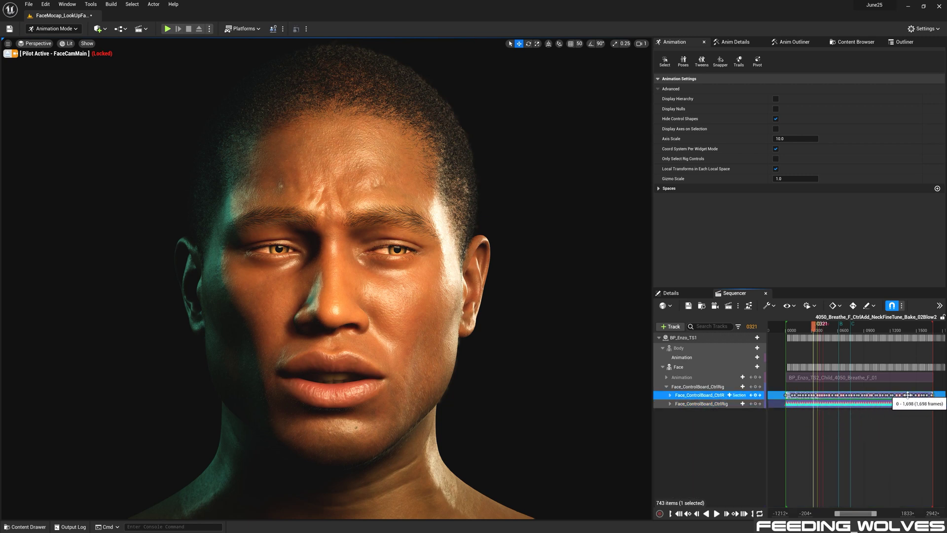
ctrl+scroll(788, 395, up, 4)
- Toggle the upper layer's mocap section inactive and active to compare, leaving it active
right_click(804, 396)
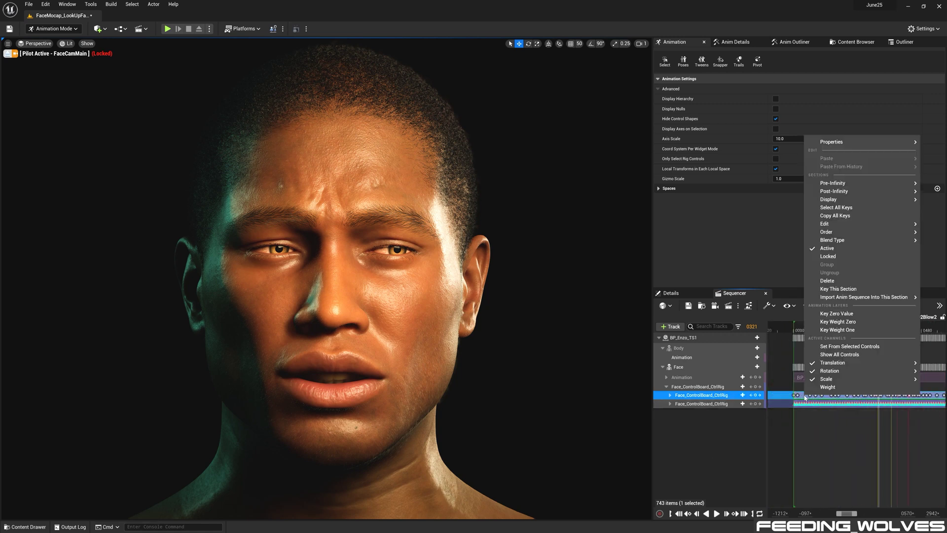
click(825, 250)
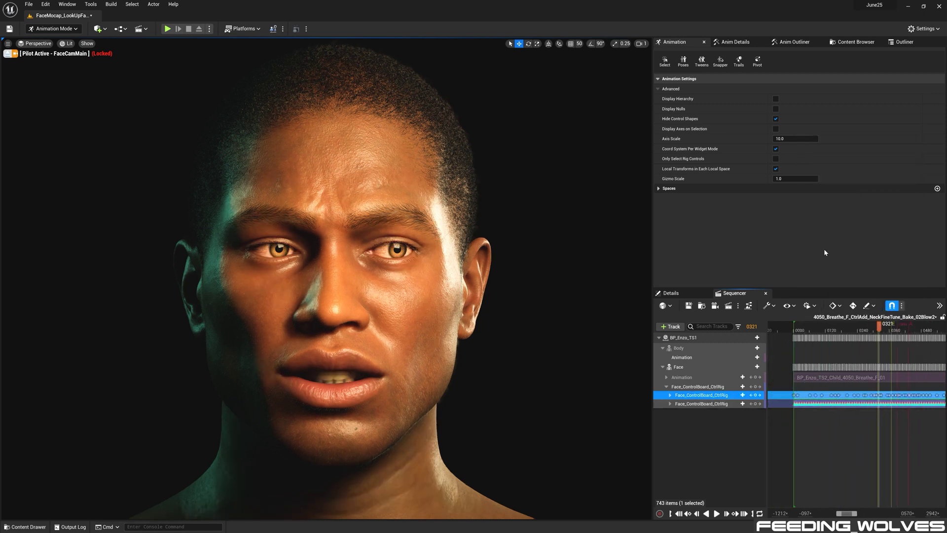
right_click(805, 395)
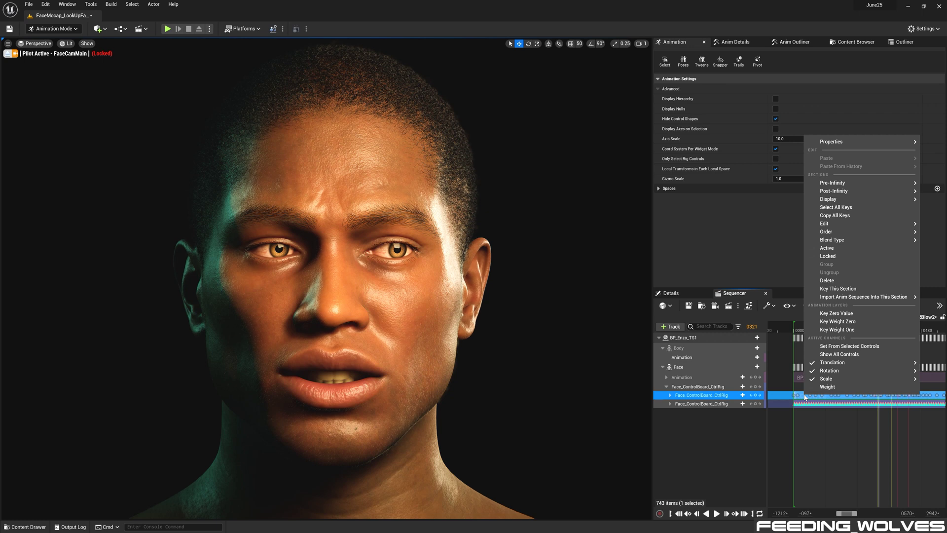
click(830, 248)
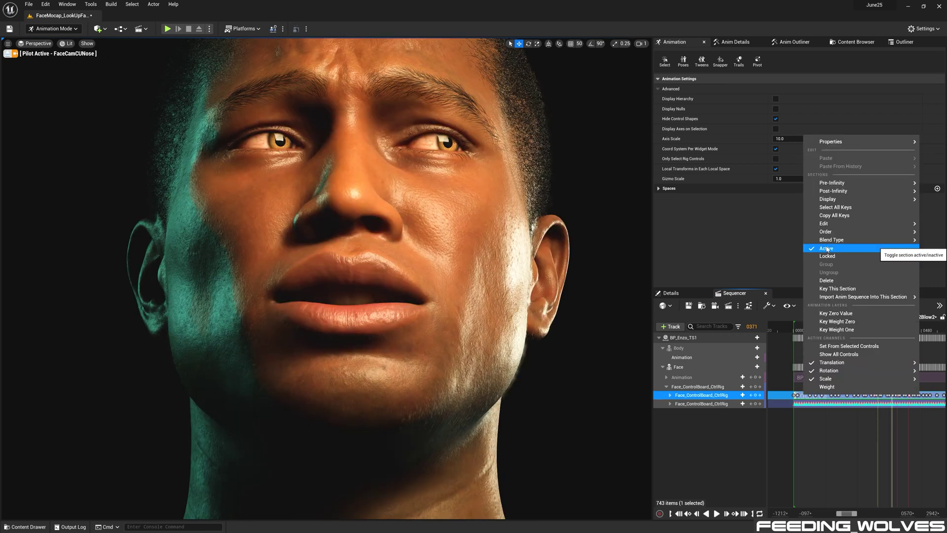
click(827, 249)
right_click(804, 398)
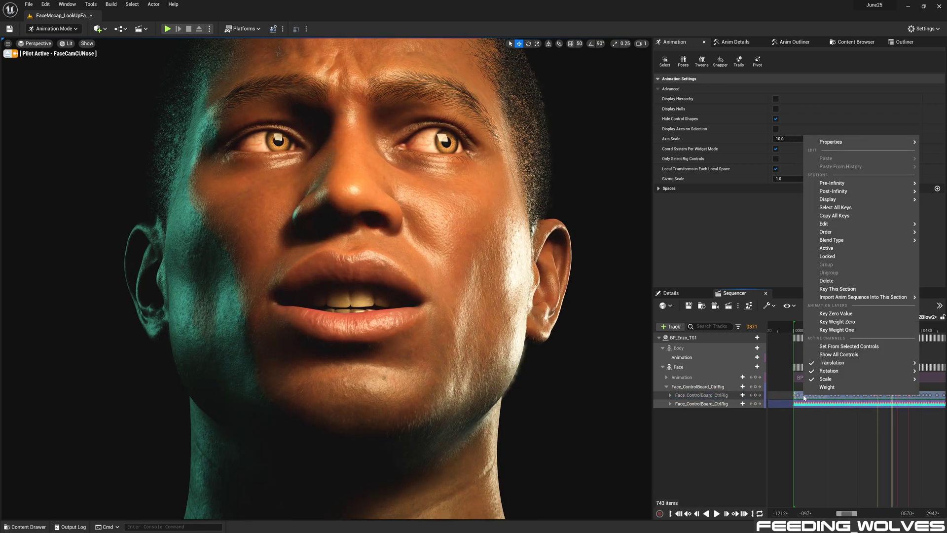
click(827, 248)
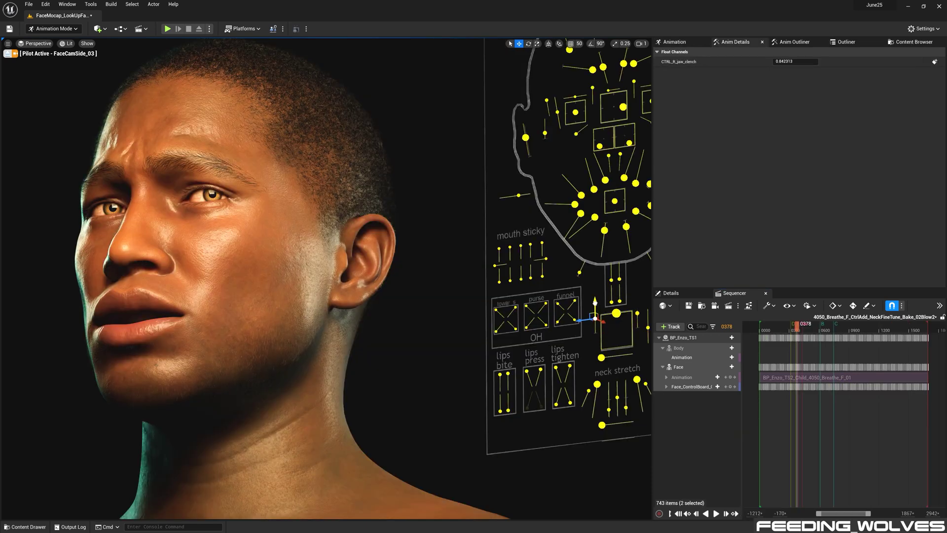
- Raise CTRL_L_ear_up to about 0.62 and increase right neck stretch and left mastoid contraction
click(590, 297)
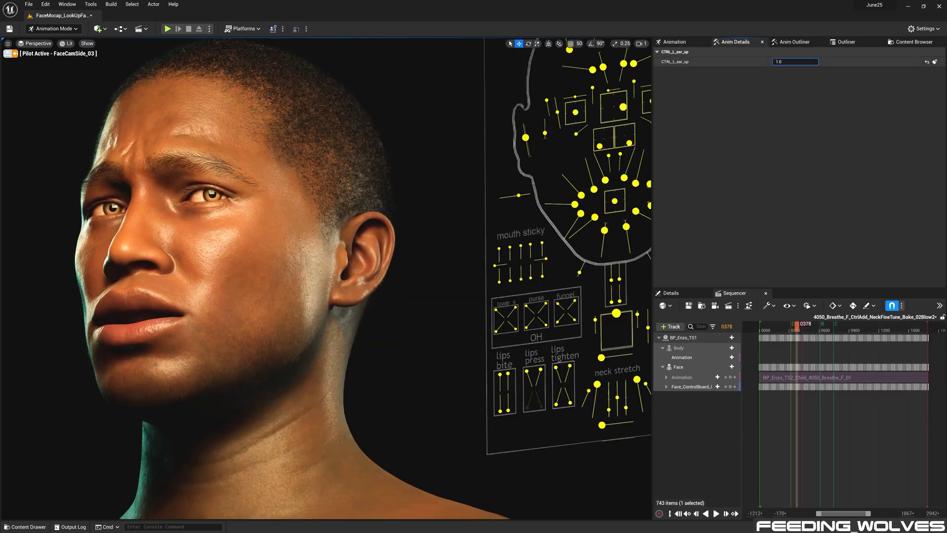
drag(795, 61, 809, 62)
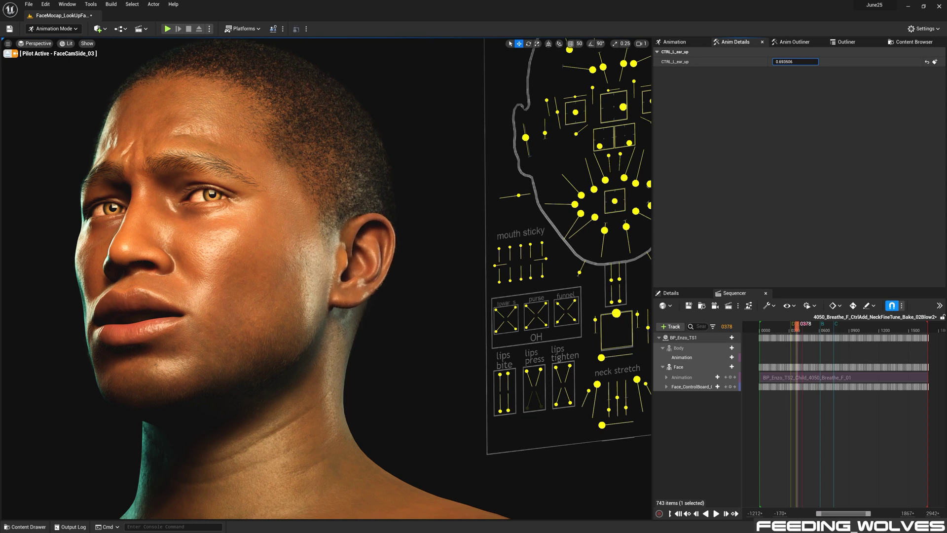
click(611, 378)
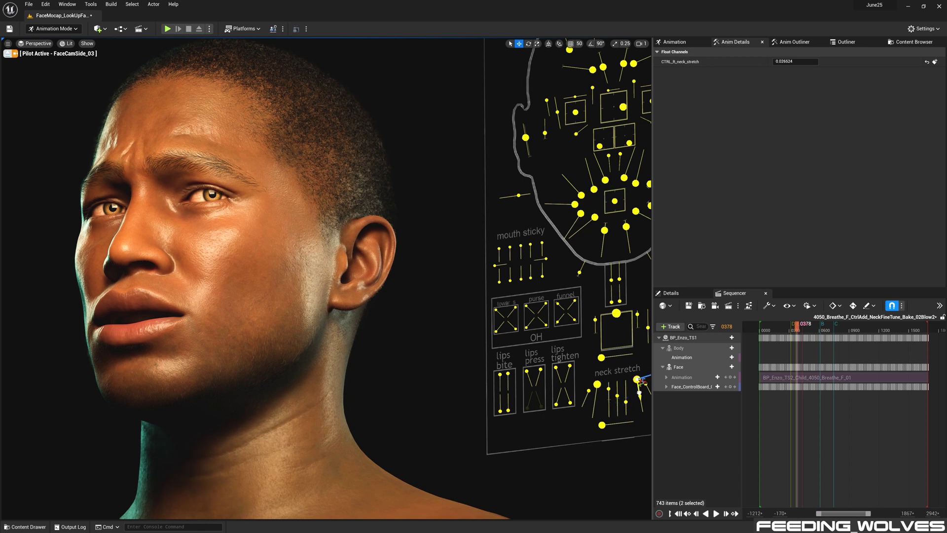
mouse_move(639, 392)
mouse_down()
mouse_move(642, 416)
mouse_move(640, 404)
mouse_up()
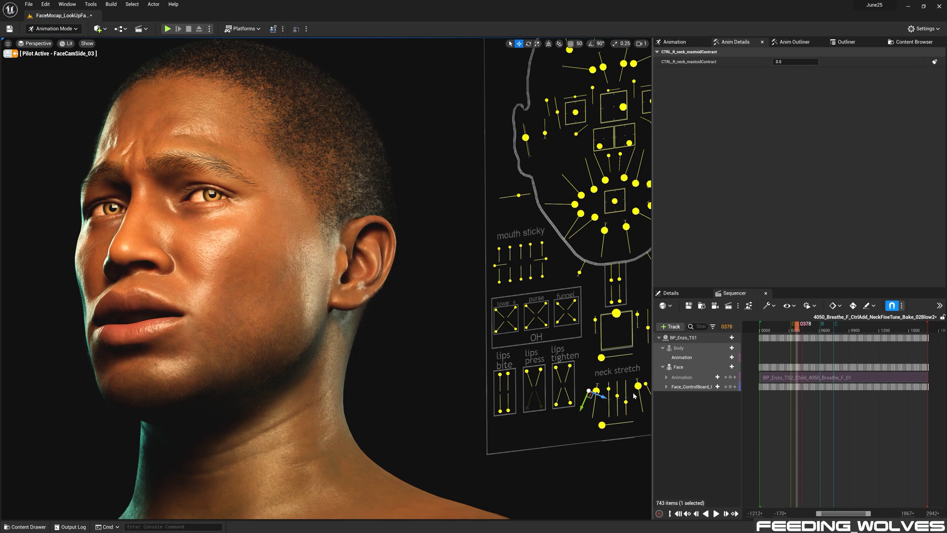
drag(650, 392, 650, 395)
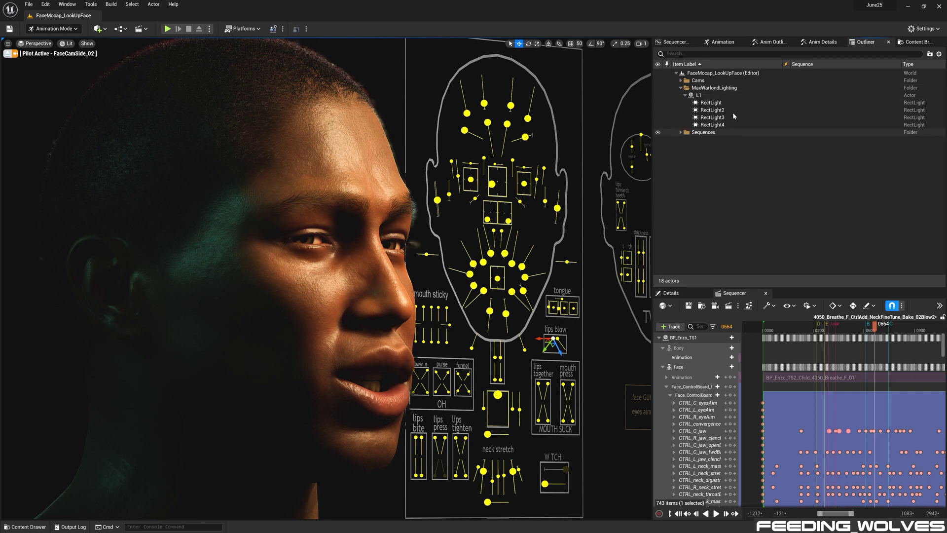
- Rotate the L1 light to about 354.24° Z so it lights Enzo's face frontally, then show suckBlow curves
click(703, 96)
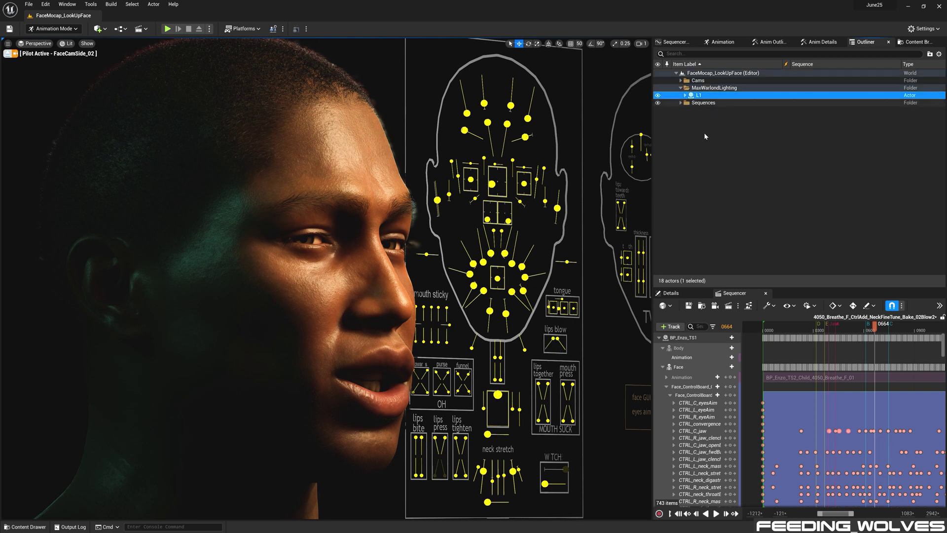
click(672, 293)
scroll(845, 427, up, 10)
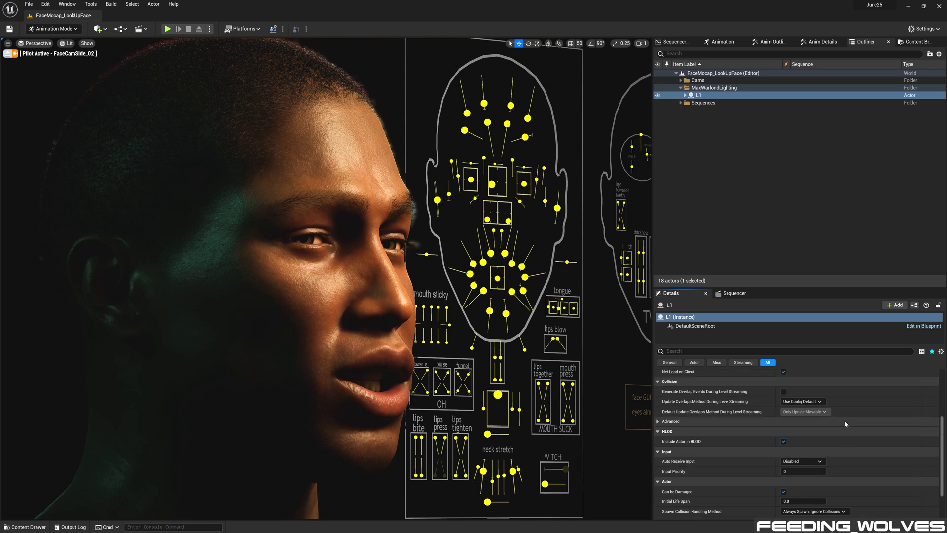
drag(900, 413, 927, 413)
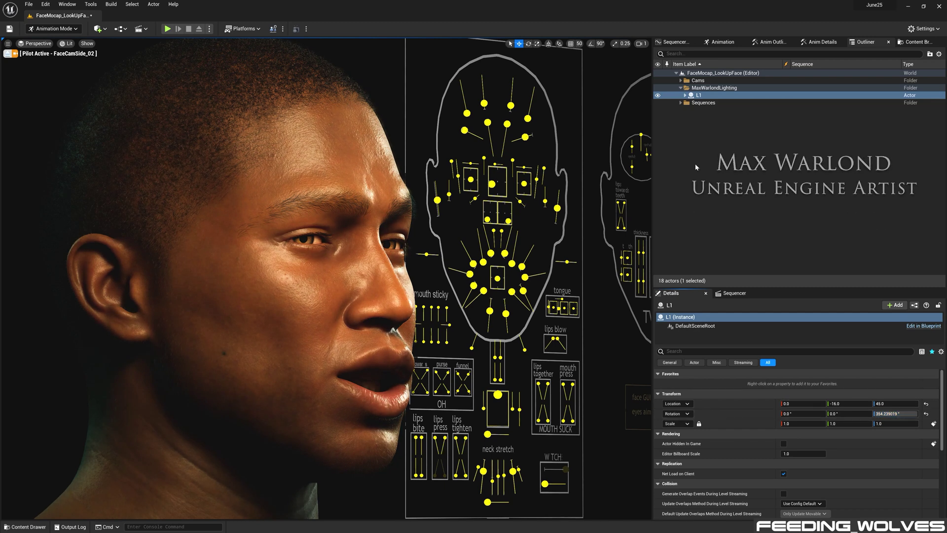
click(675, 42)
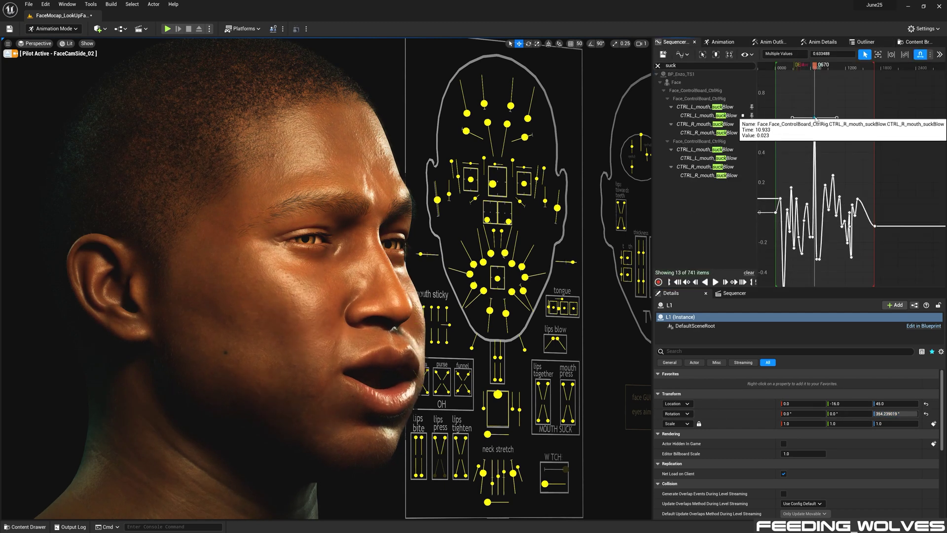
- Lower the suckBlow key to ~0.51, left nose key to 0.37, nasolabial key to ~0.57, nose peak to 0.85
drag(814, 118, 811, 139)
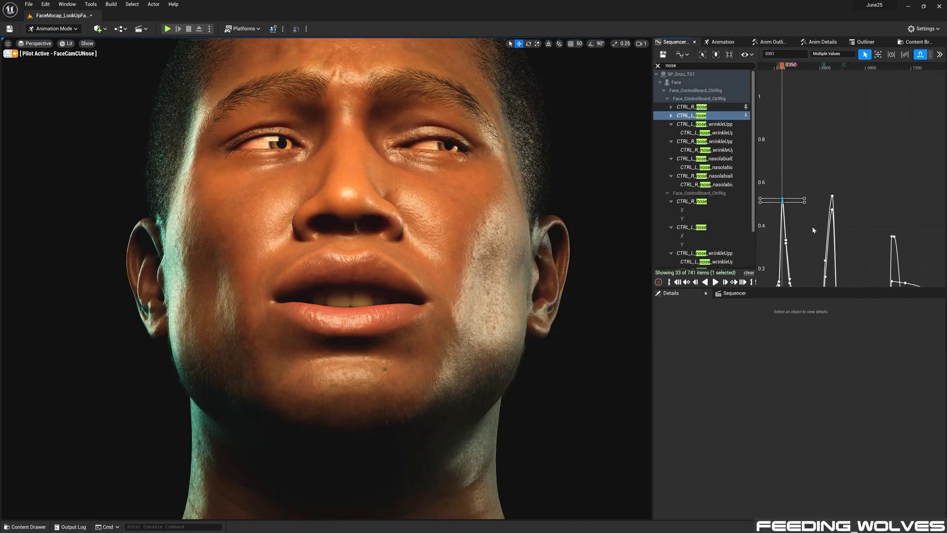
scroll(789, 214, down, 3)
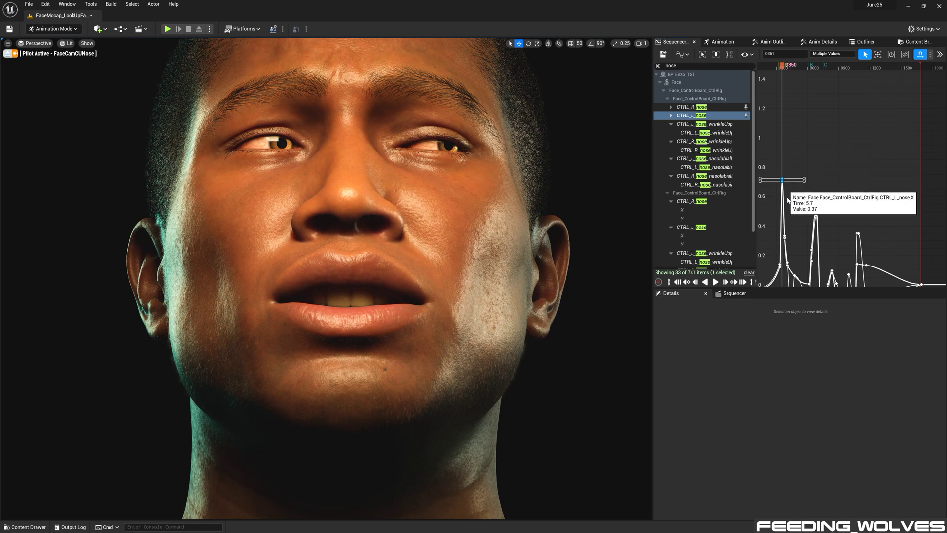
drag(788, 199, 783, 235)
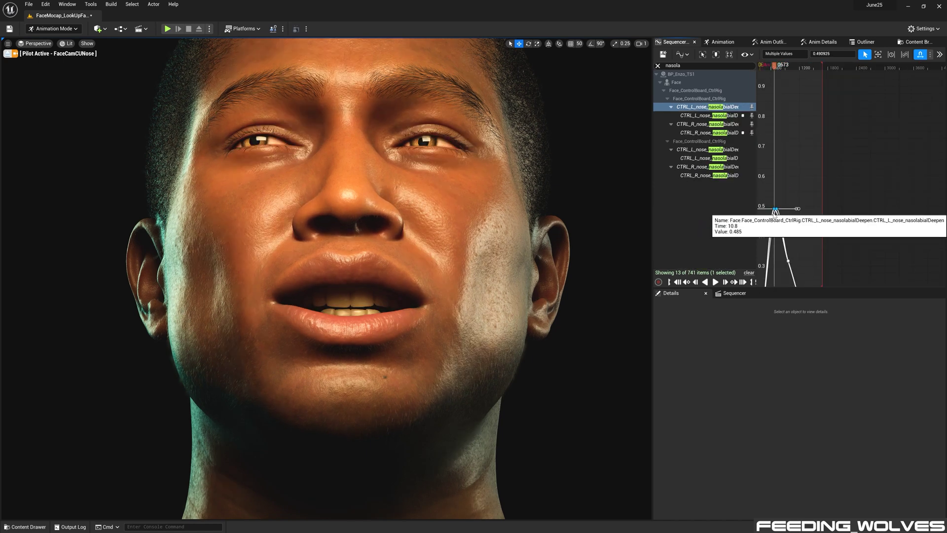
drag(777, 212, 782, 159)
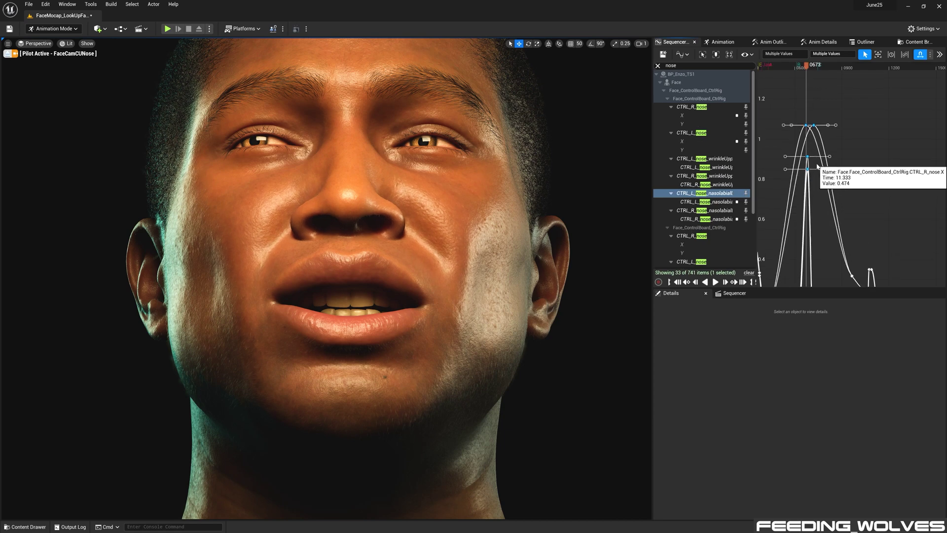
drag(817, 167, 819, 212)
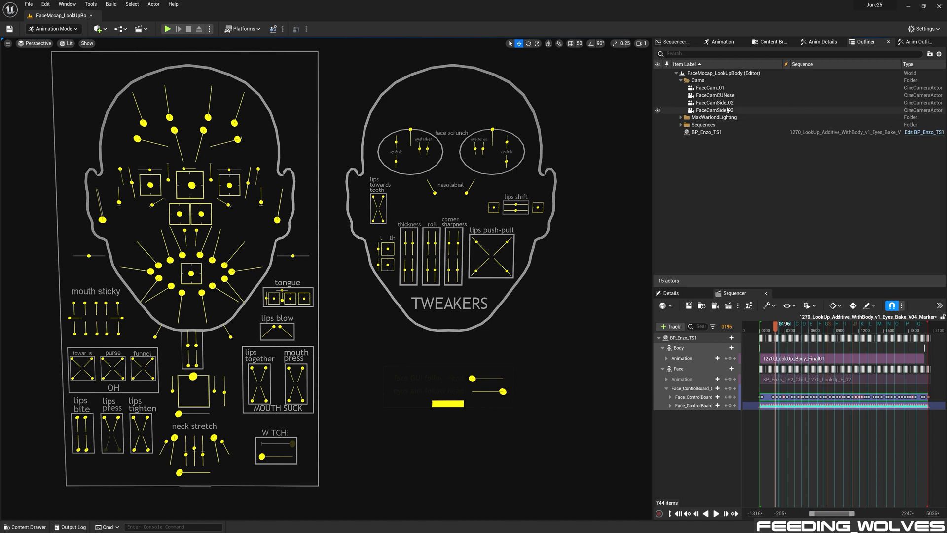
- Preview FaceCamCUNose, FaceCamSide_02 and FaceCamSide_03, pinning the FaceCamSide_03 and FaceCamCUNose previews
click(715, 96)
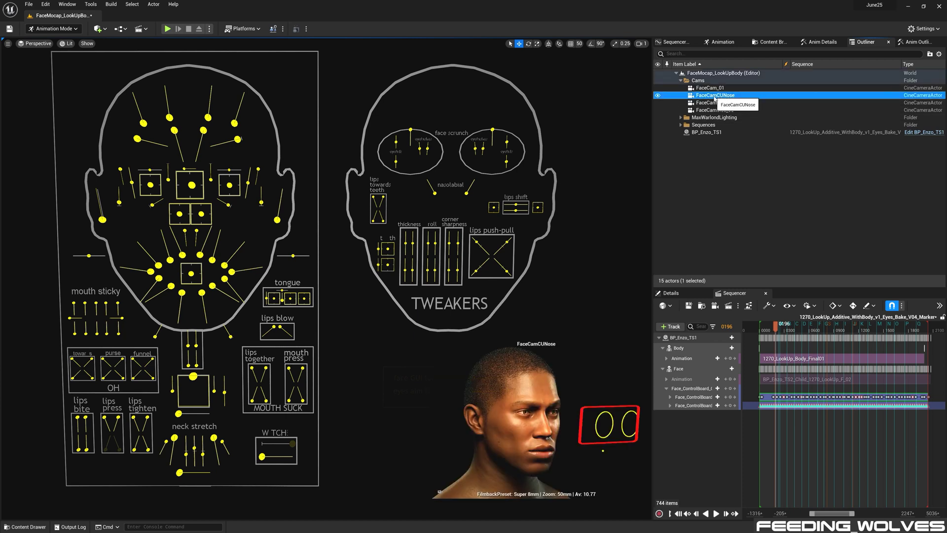
click(713, 104)
click(714, 110)
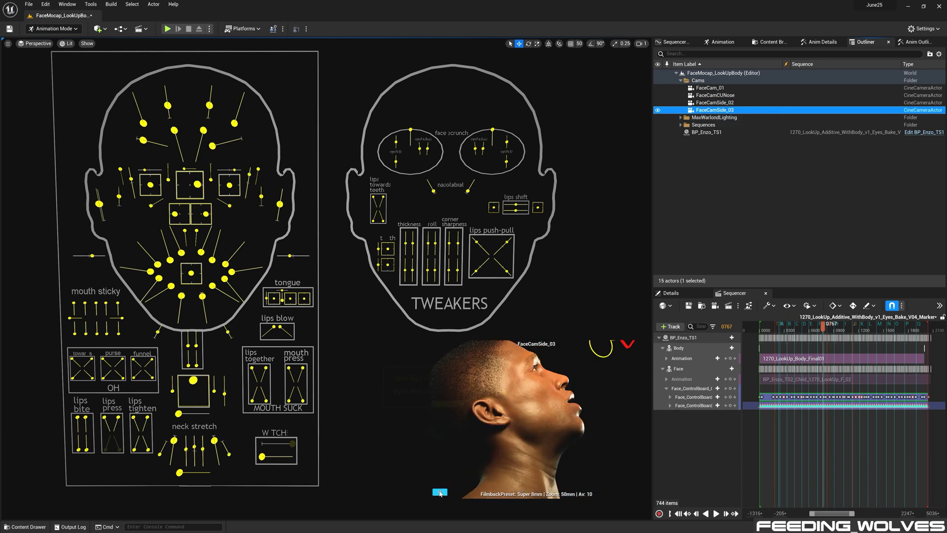
click(439, 492)
key(Up)
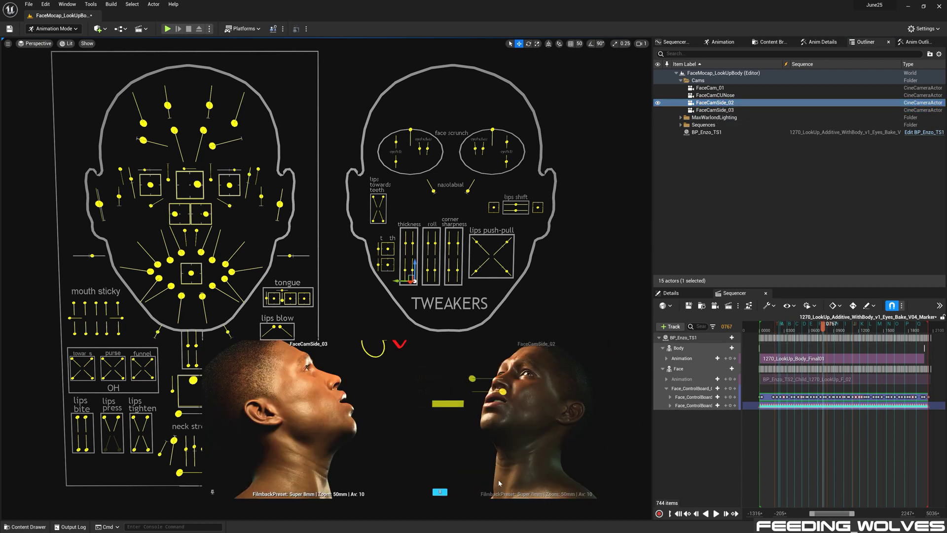
click(736, 96)
click(474, 492)
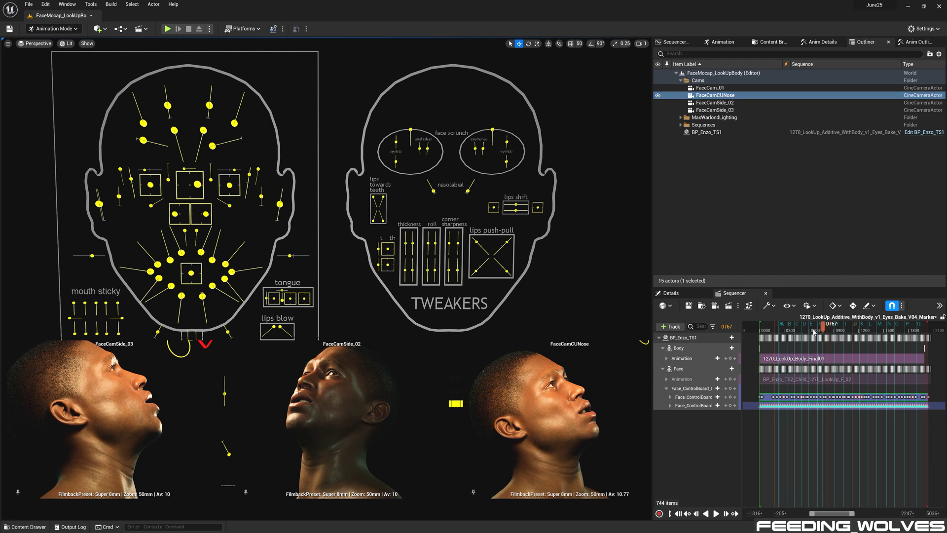
- Play the animation and raise the right neck mastoidContract key to about 1.07
click(828, 435)
key(space)
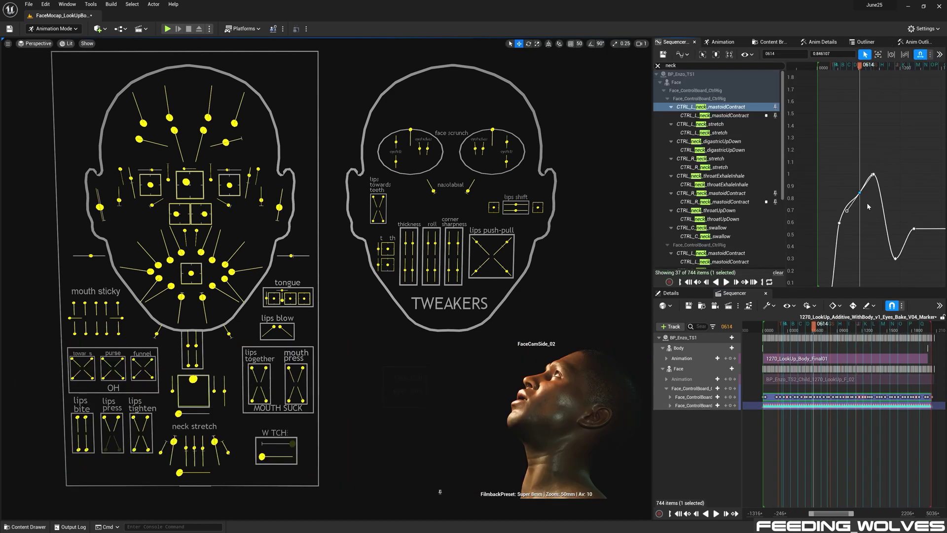
mouse_move(855, 185)
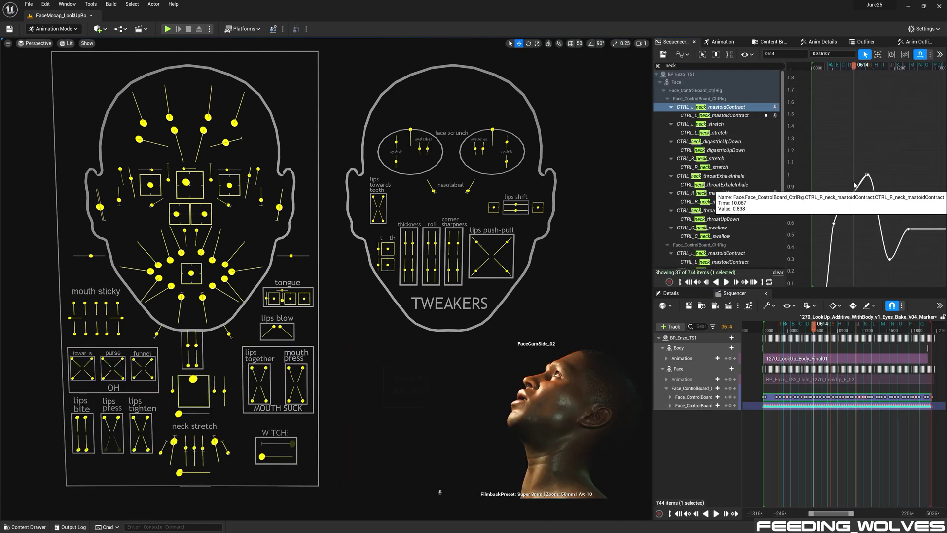
drag(856, 185, 839, 220)
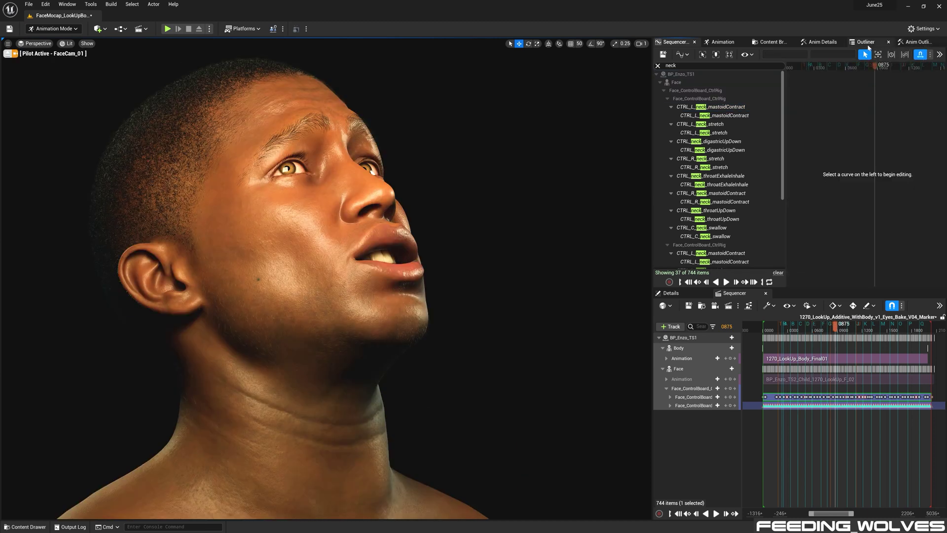
- Lock the FaceCam_01 camera's actor movement from the Outliner
click(865, 42)
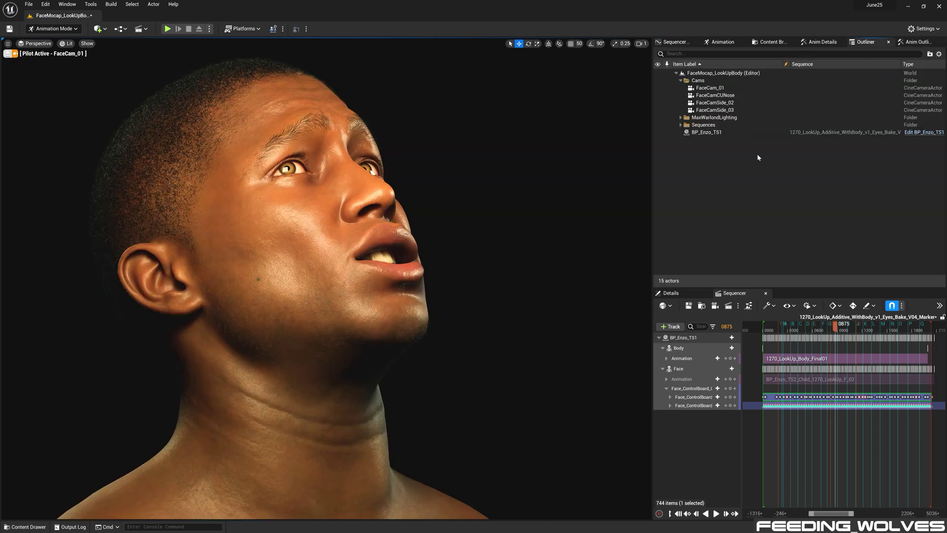
right_click(721, 88)
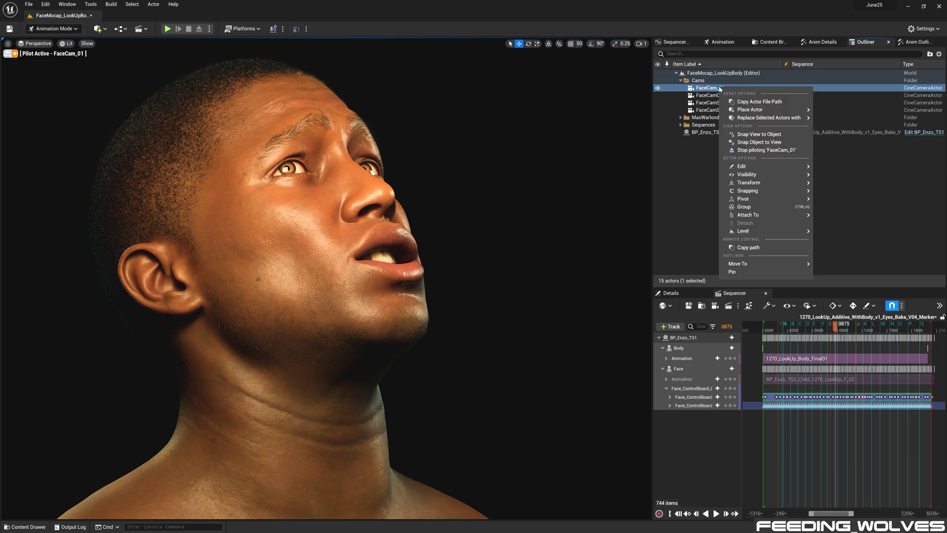
mouse_move(758, 186)
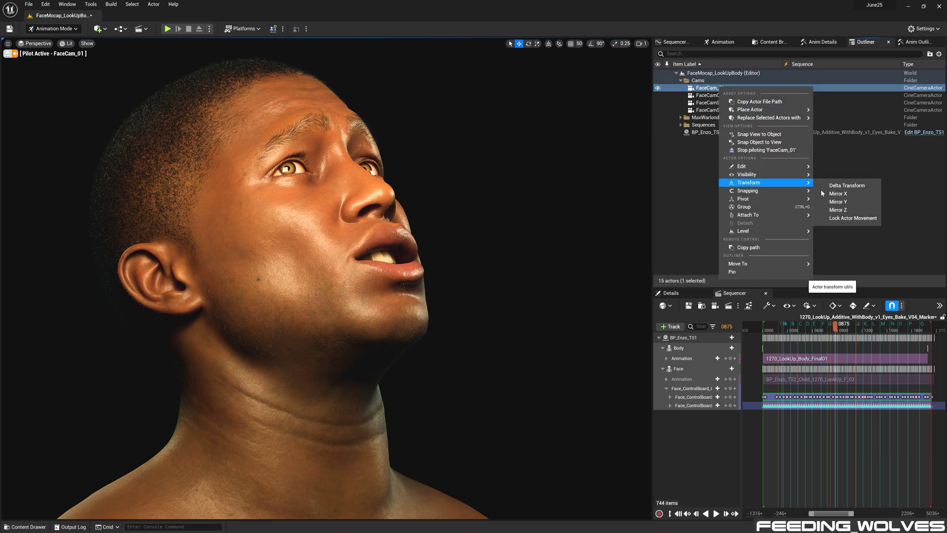
click(842, 220)
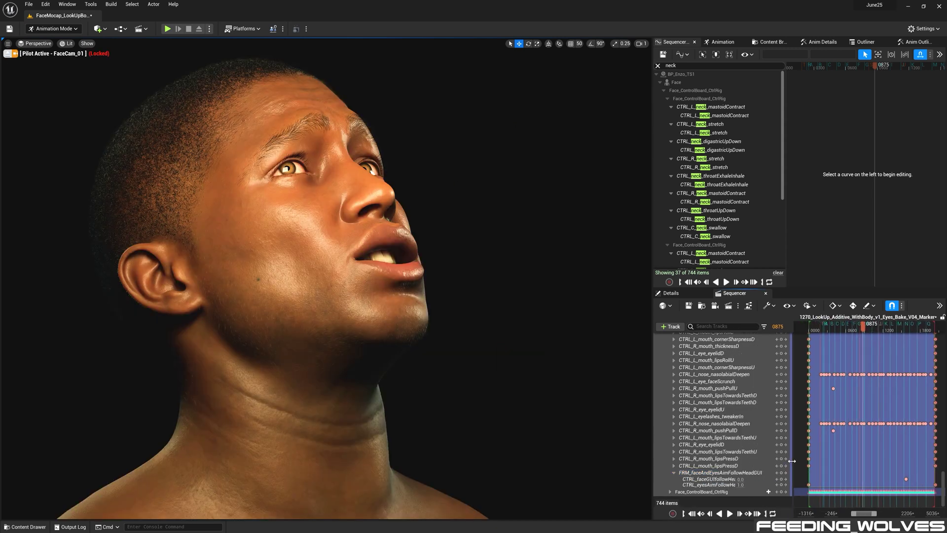
- Key CTRL_faceGUIfollowHead at 1 and play the animation to check it
click(757, 473)
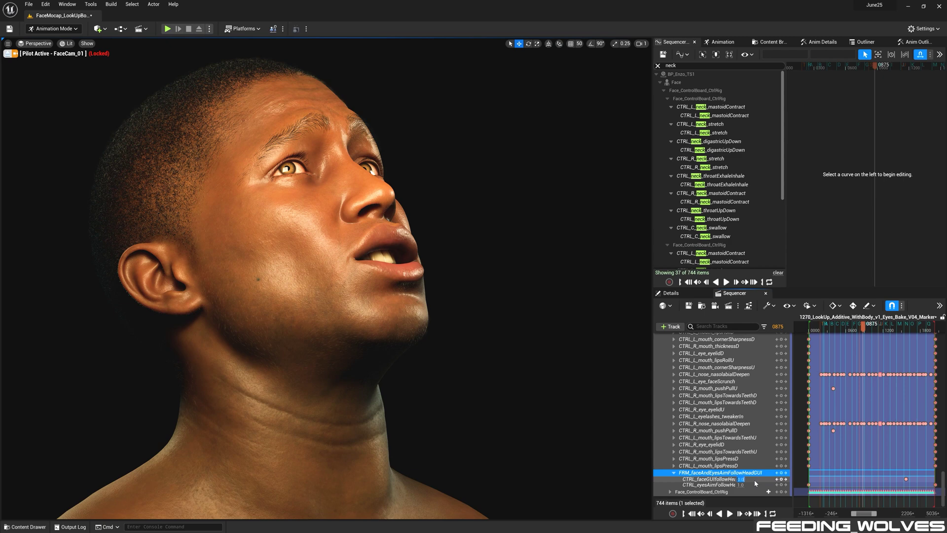
text(1)
key(Return)
key(space)
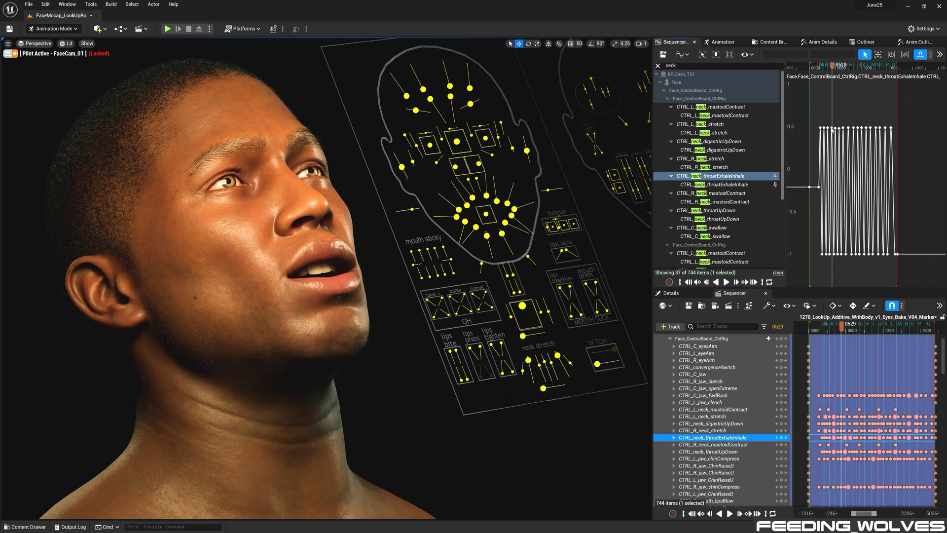
- Lower the upper throatUpDown curve keys to about 0.4
drag(909, 134, 909, 134)
scroll(840, 183, down, 5)
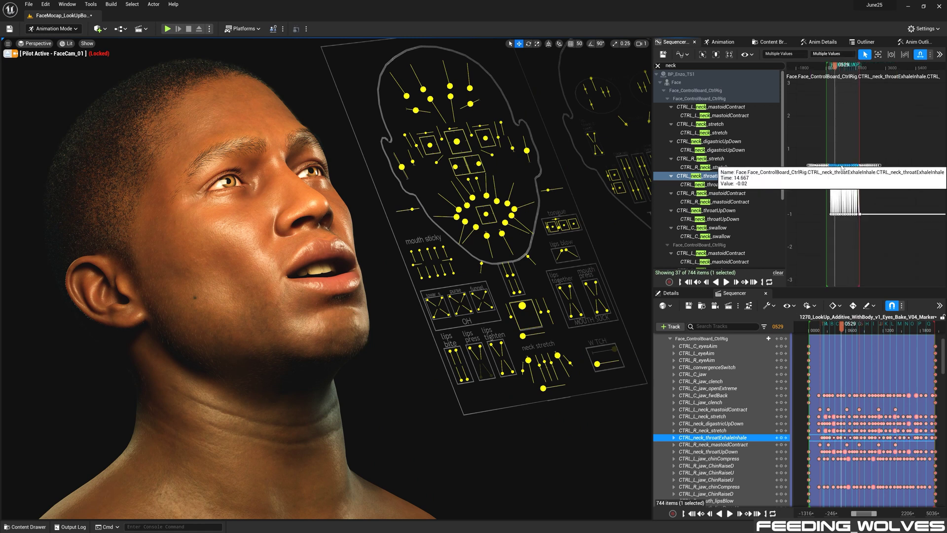
scroll(840, 184, up, 3)
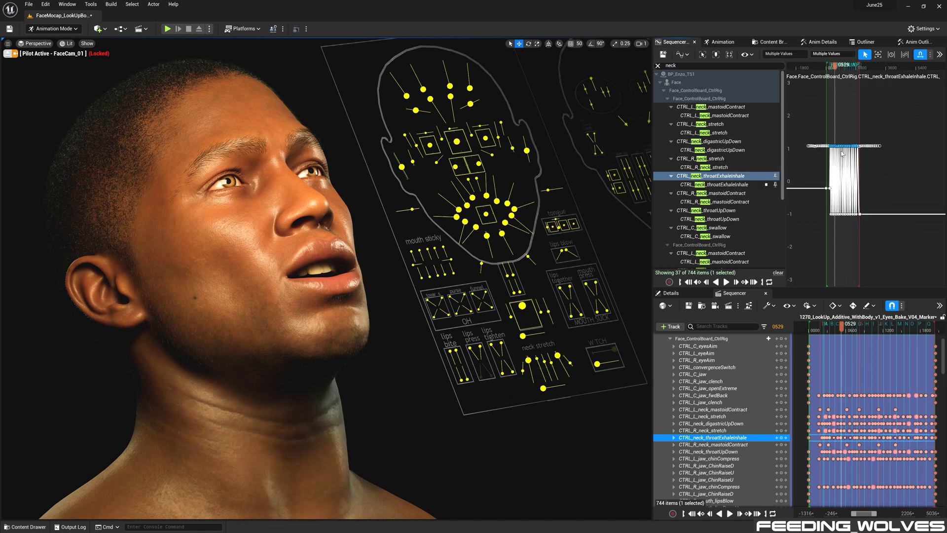
click(829, 148)
drag(828, 134, 832, 188)
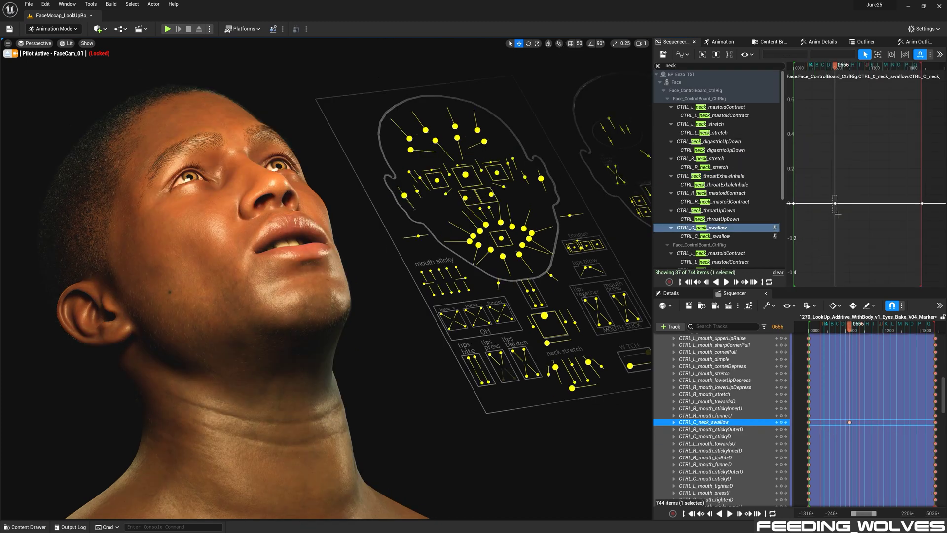
- Lift the swallow key to about 0.02 and rotate light L1 to about 358.24° Z
click(835, 204)
drag(837, 205, 829, 186)
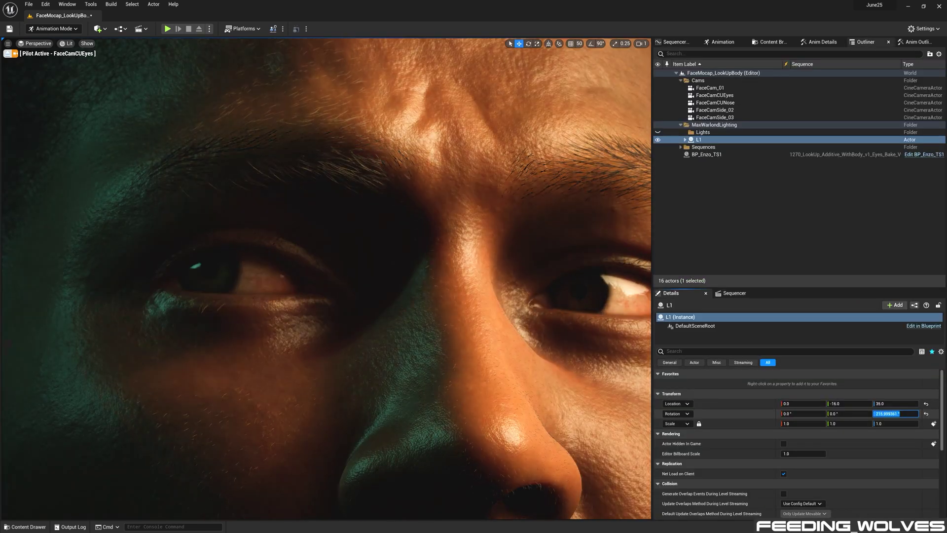
drag(895, 413, 939, 414)
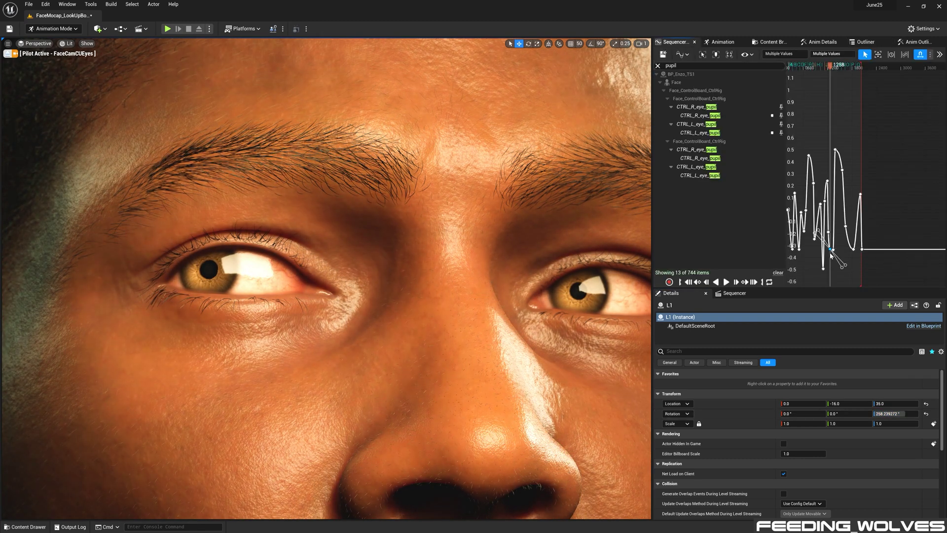
- Drag the CTRL_R_eye_pupil key and its tangents up to roughly 0.3
drag(831, 250, 831, 187)
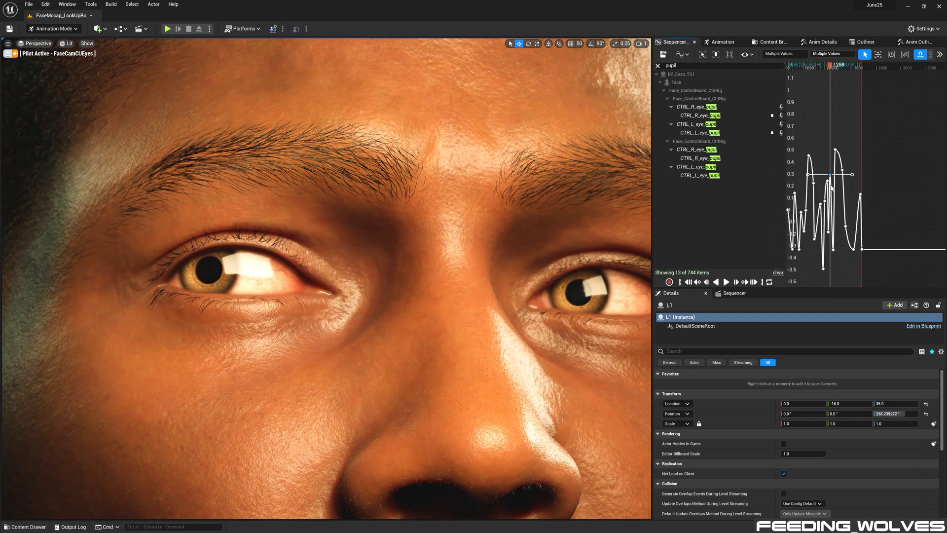
drag(832, 270, 833, 196)
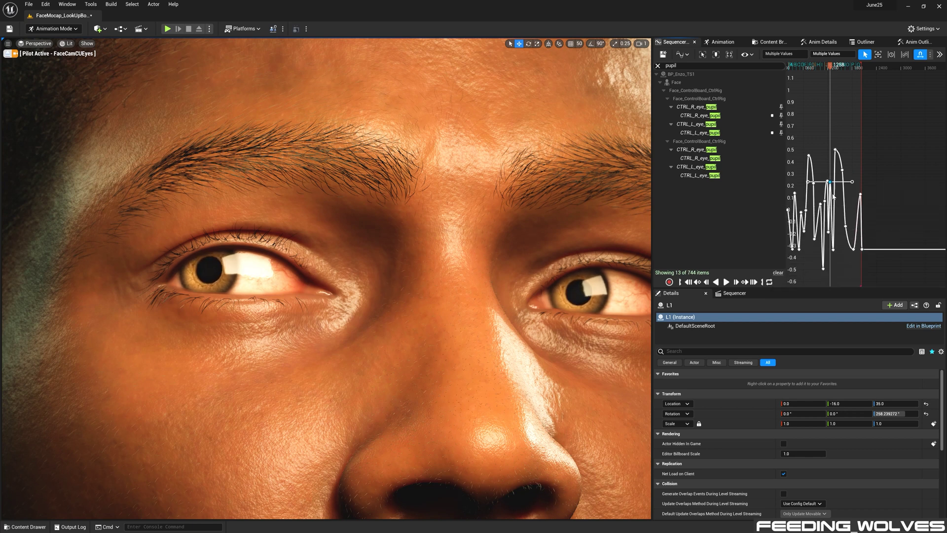
drag(836, 250, 833, 190)
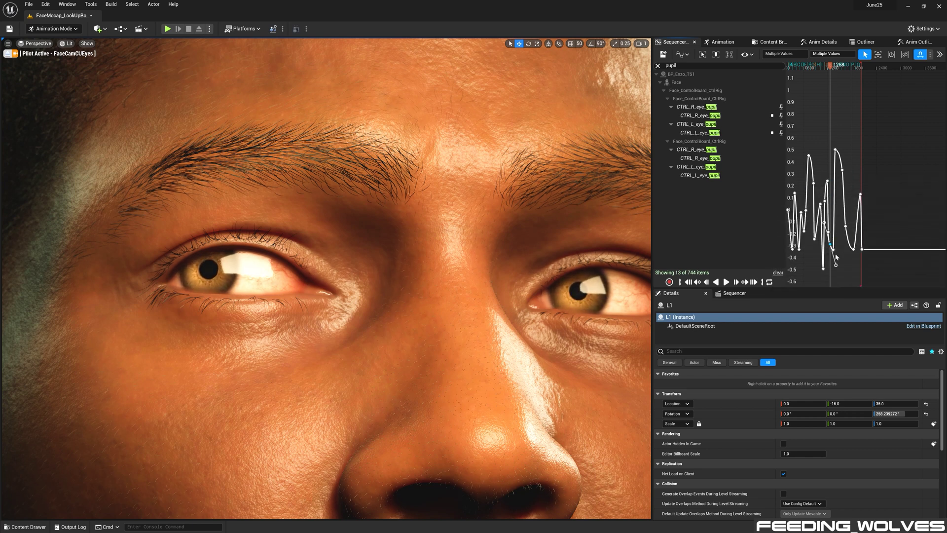
drag(832, 249, 830, 163)
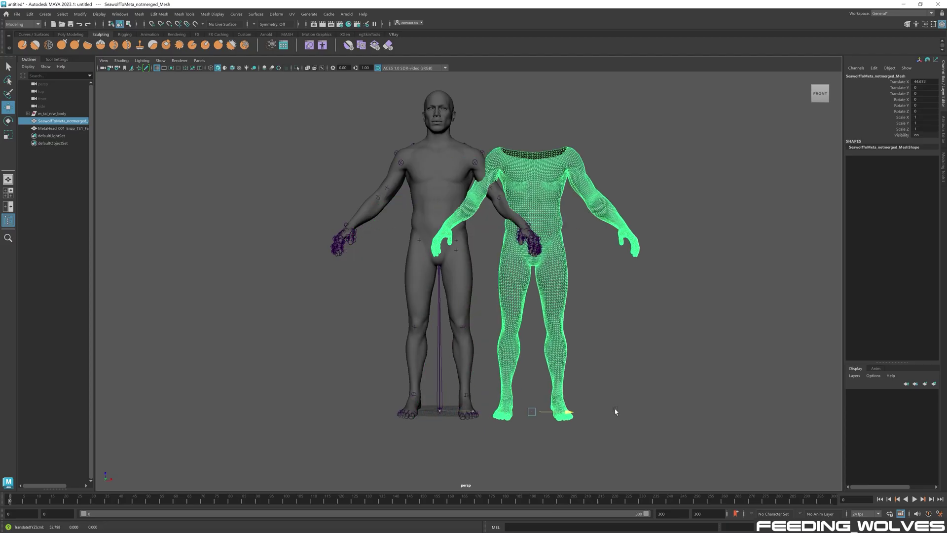
- Offset the duplicate body along X and set the blend-shape weight to 0.918
middle_drag(616, 411, 652, 413)
middle_drag(653, 413, 656, 412)
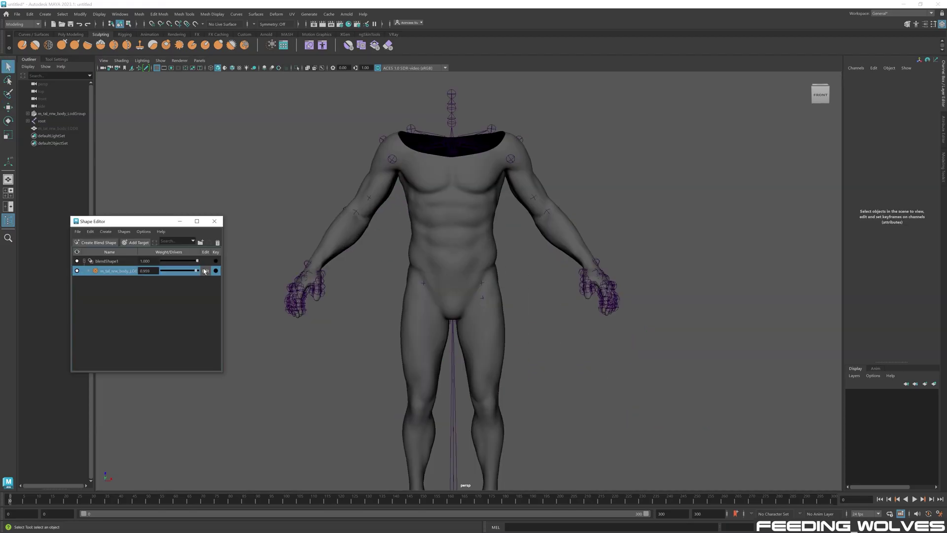
drag(178, 270, 196, 270)
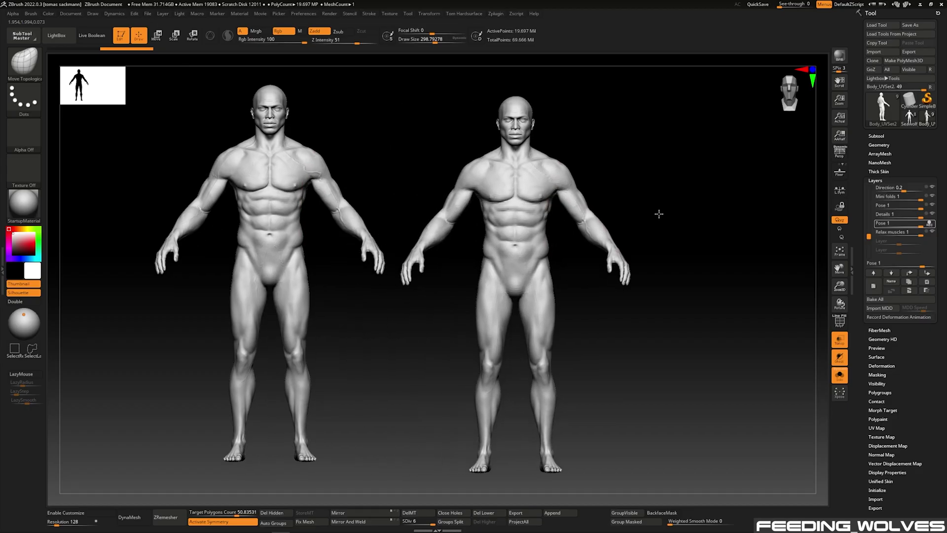